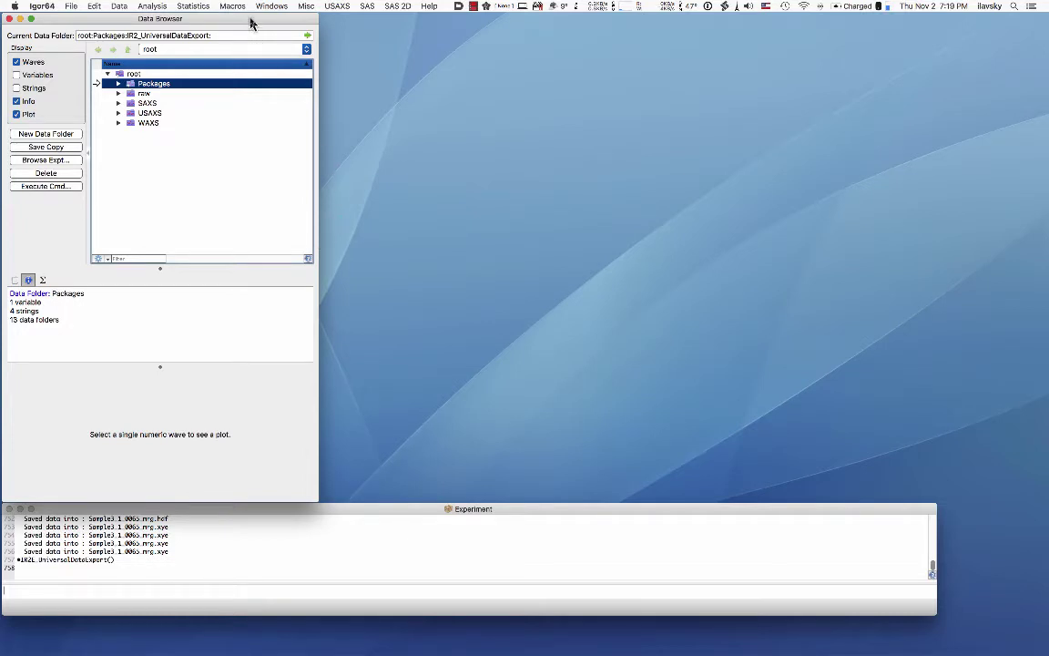
Step: Browse the USAXS and SAS 2D menus, ending with the USAXS tool list showing
click(337, 7)
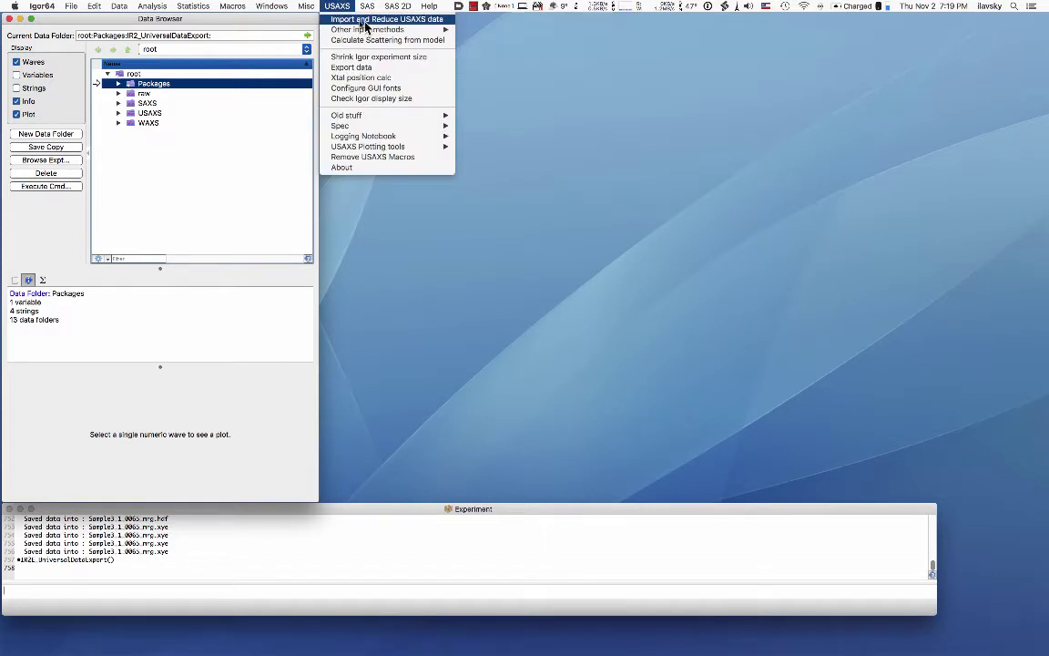
click(339, 8)
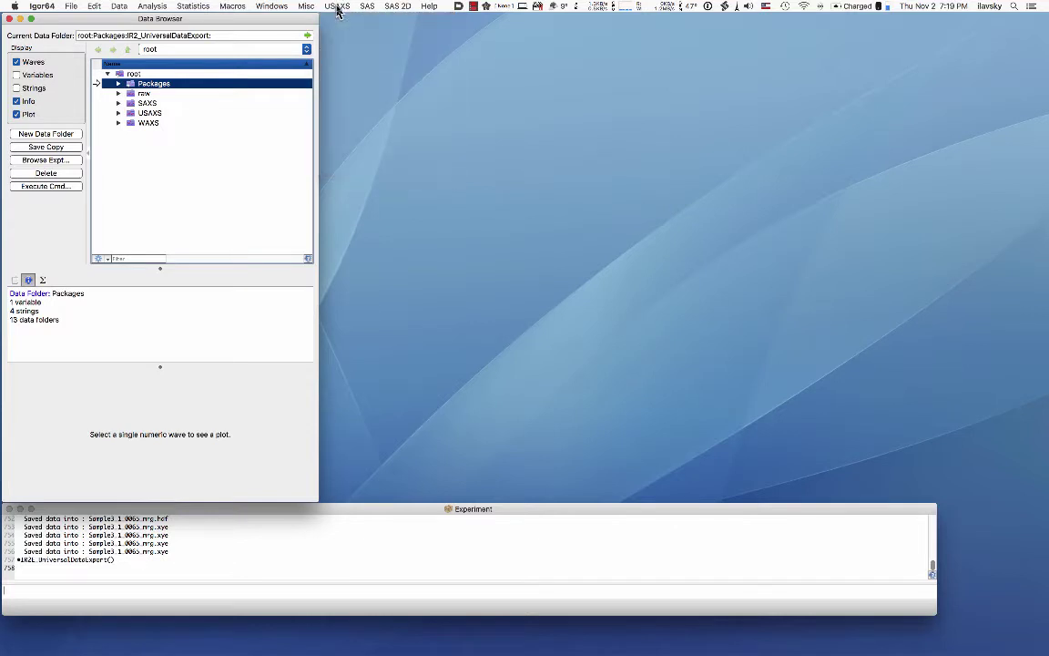
click(397, 6)
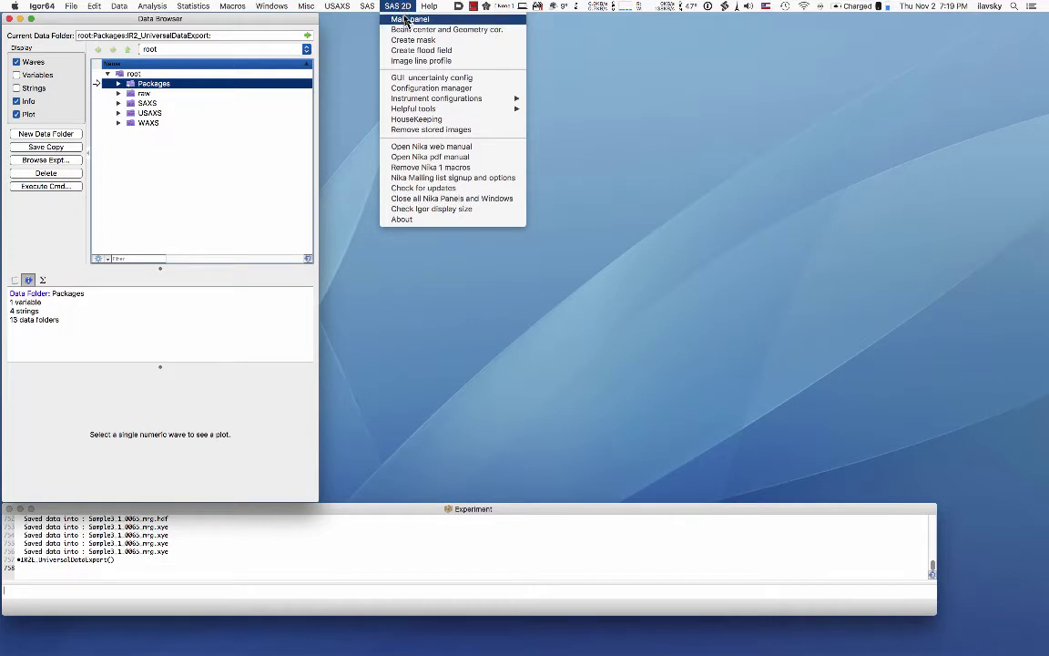
mouse_move(402, 100)
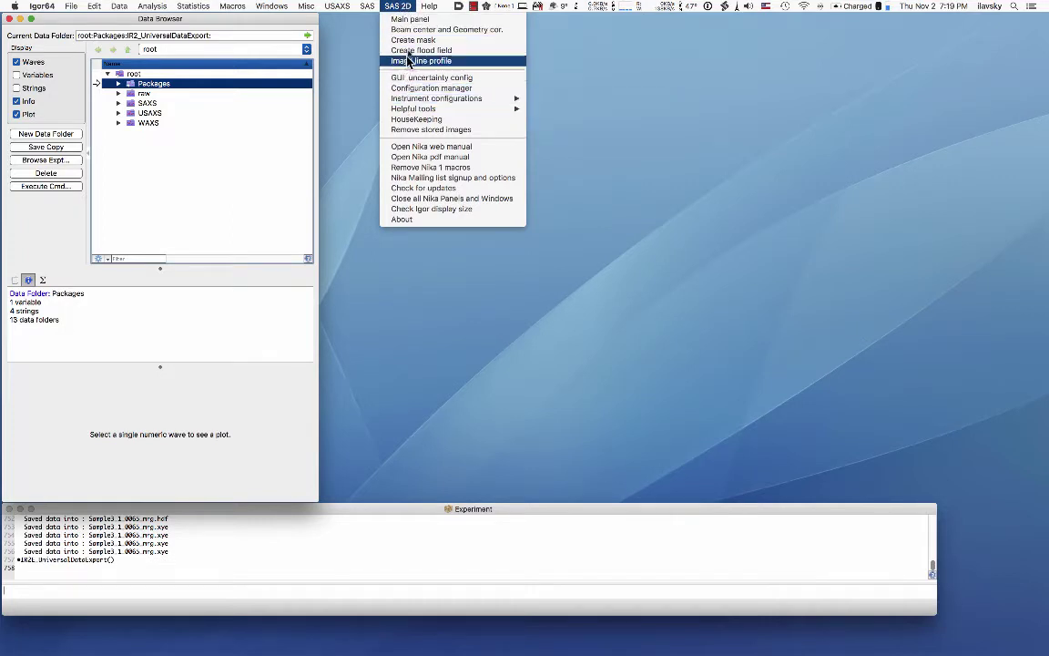
click(402, 9)
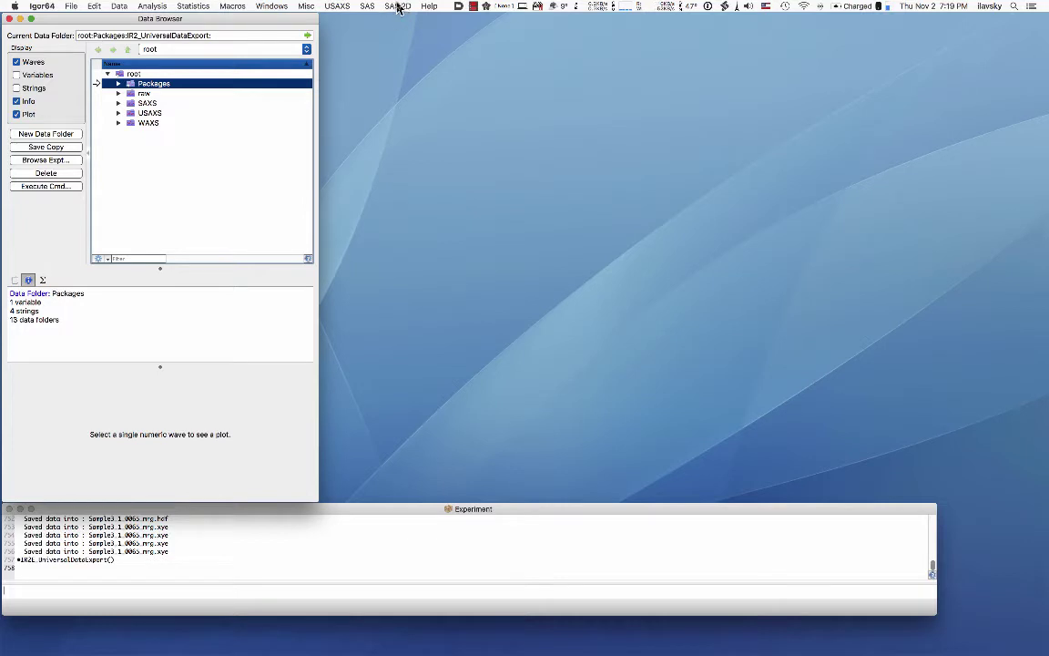
click(398, 7)
mouse_move(342, 8)
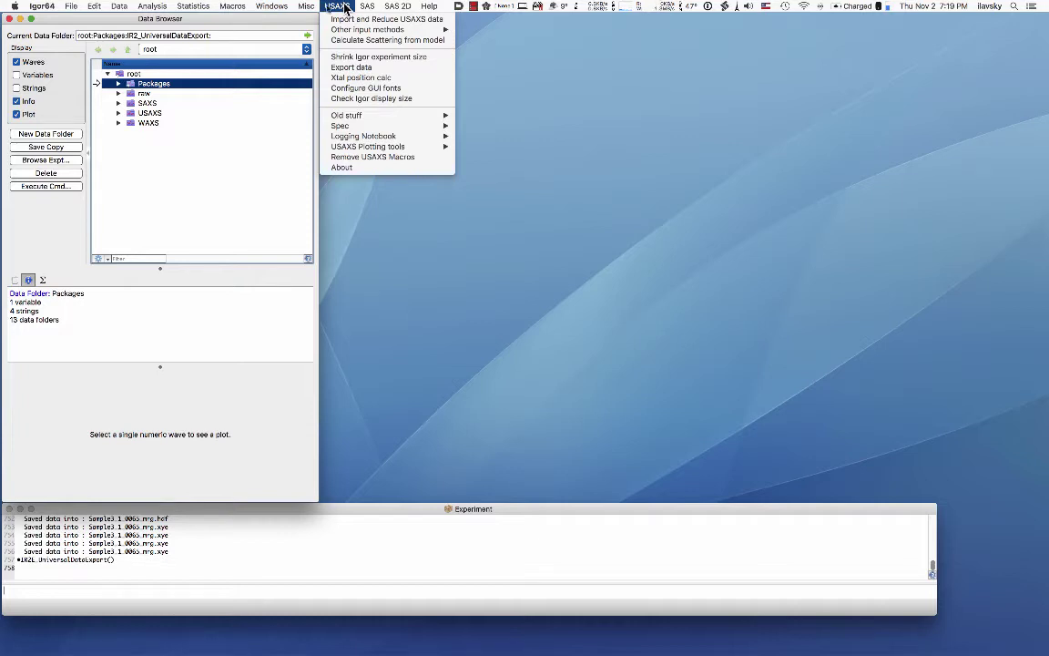
Step: Dismiss the open USAXS tools list
click(233, 24)
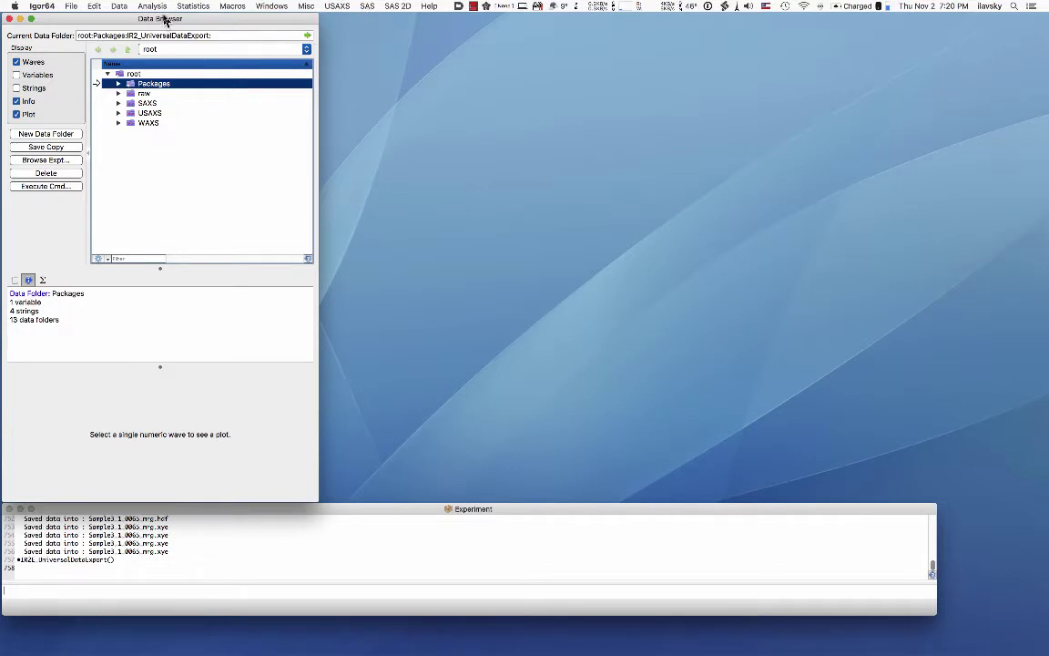
Step: Glance at the Data menu, then expand the USAXS folder to list AirBlank_0064 and sample folders
click(118, 7)
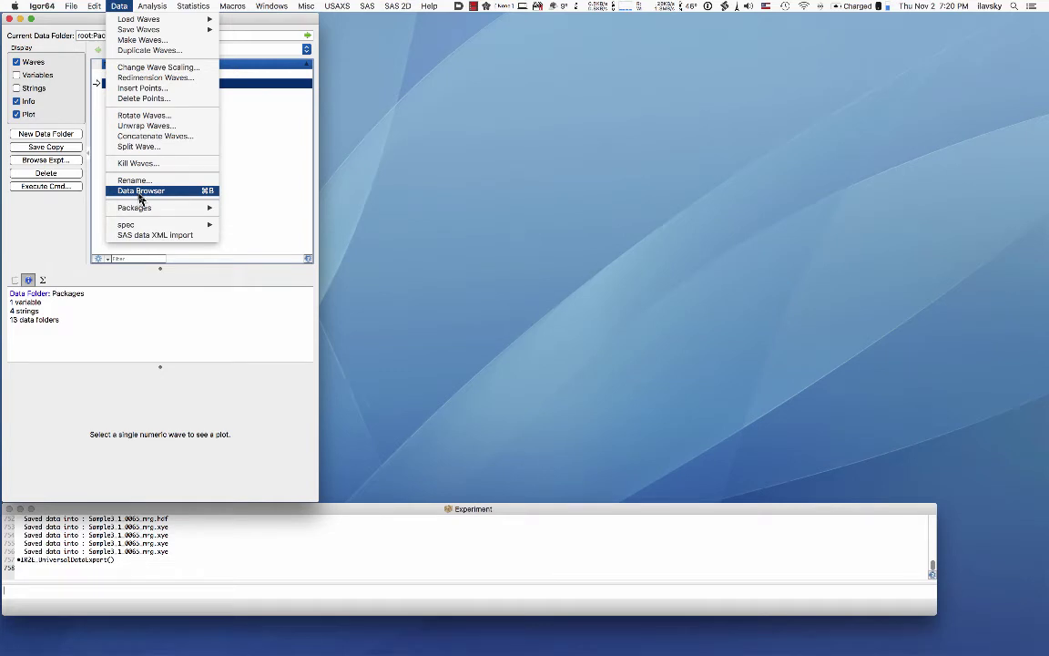
click(62, 178)
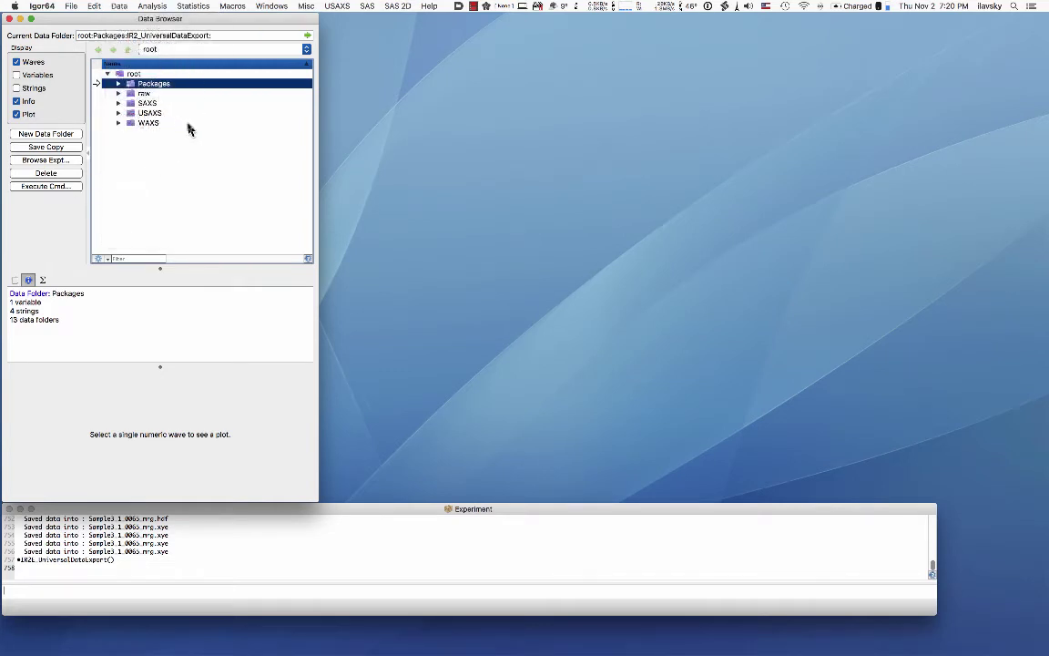
click(117, 114)
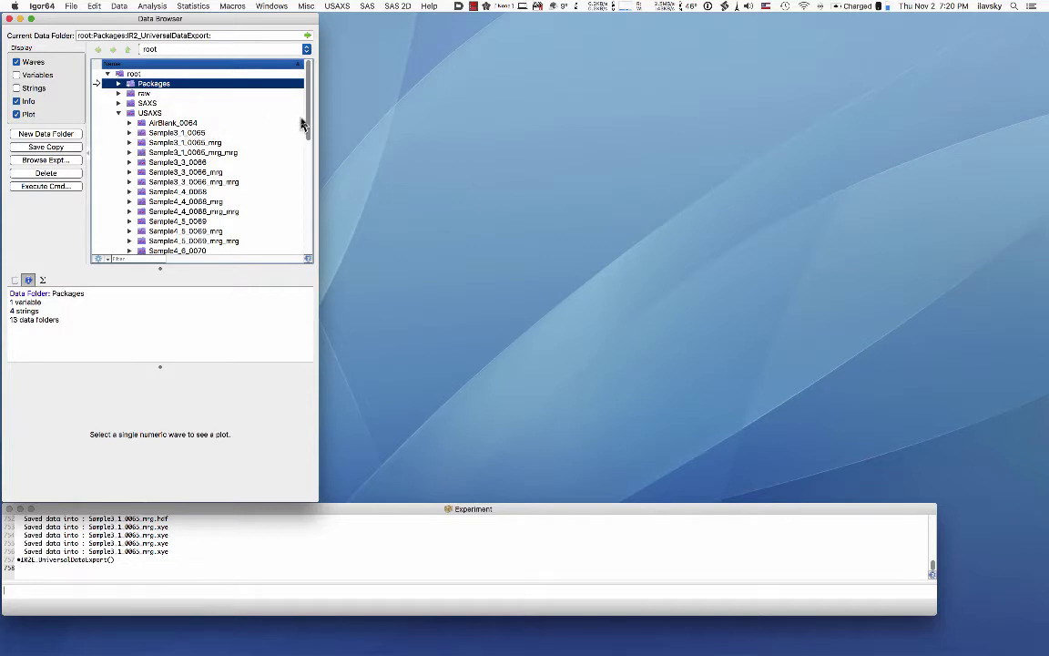
drag(307, 122, 308, 134)
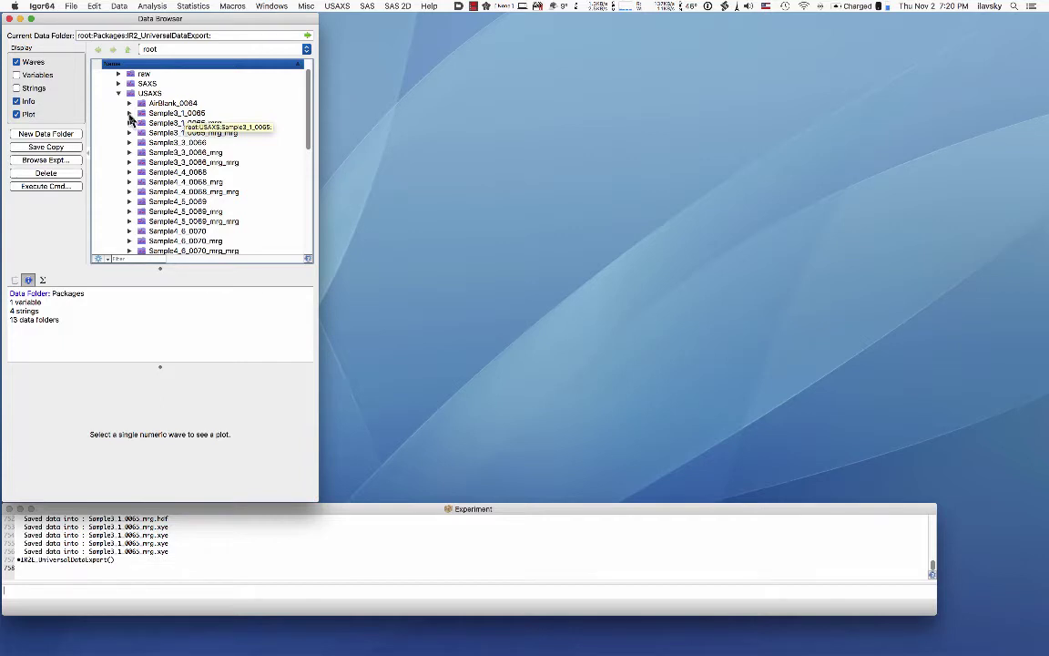
Step: Expand Sample3_1_0065, inspect each SMR wave, and select all four together
click(130, 116)
drag(307, 110, 307, 145)
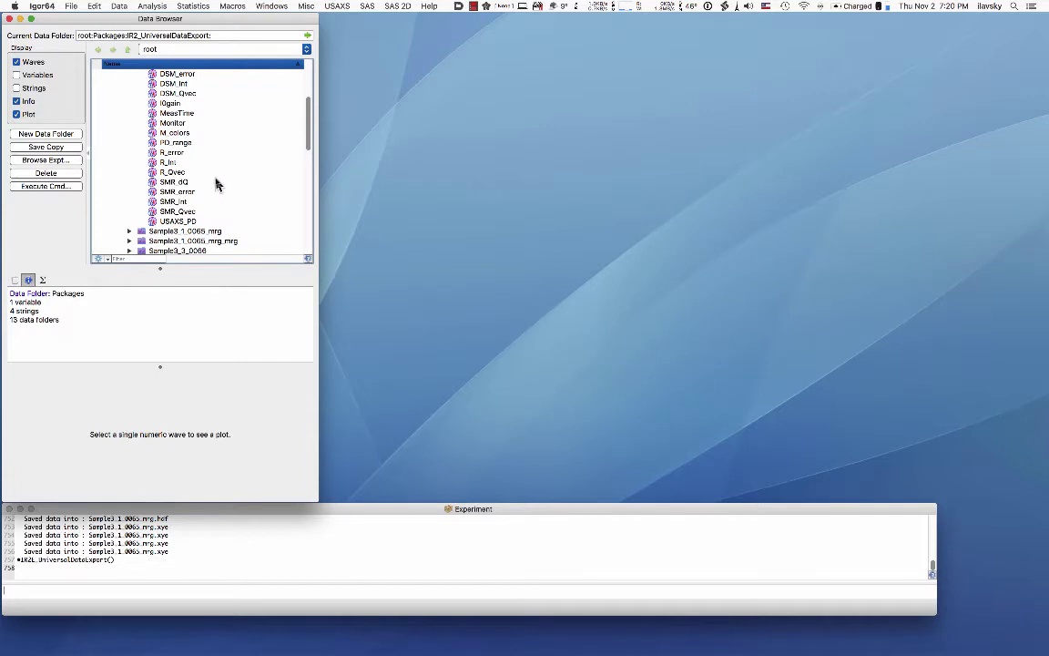
click(154, 212)
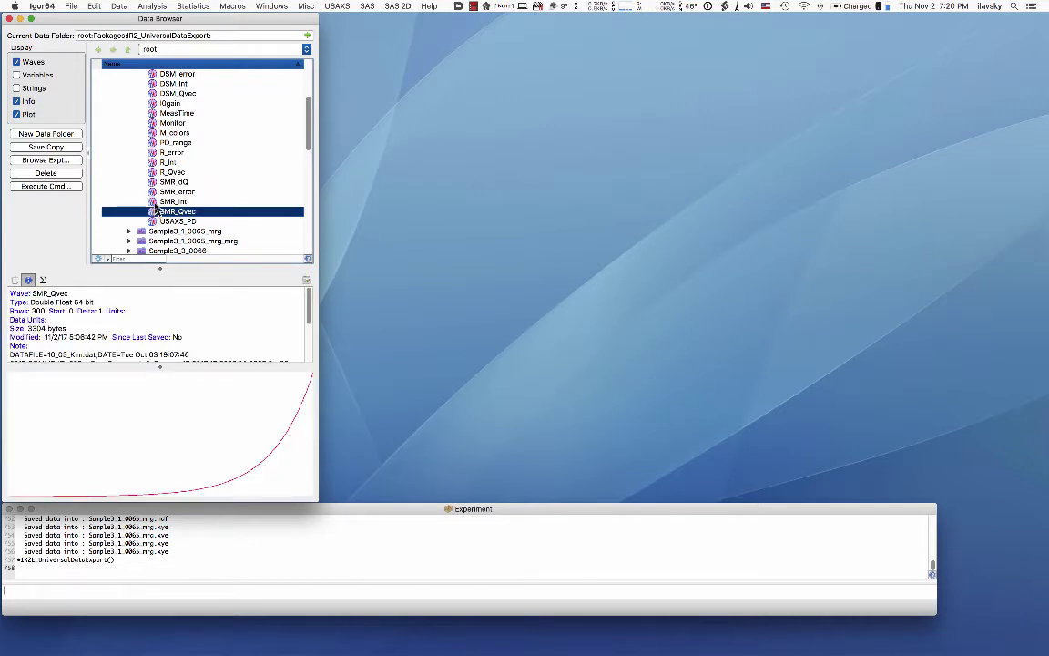
click(157, 201)
click(159, 192)
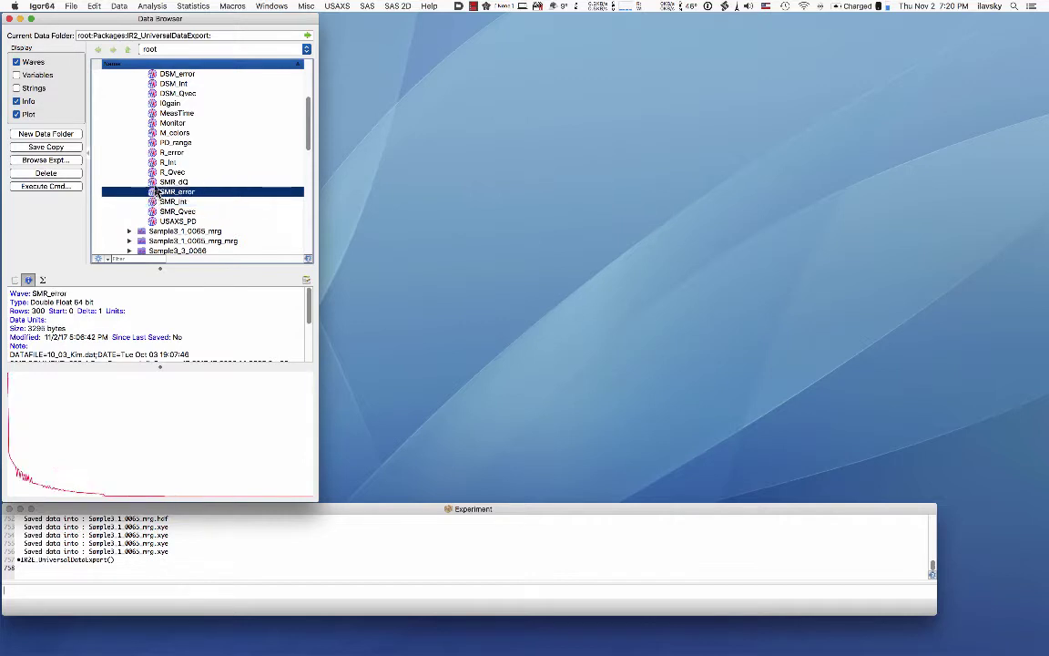
click(157, 183)
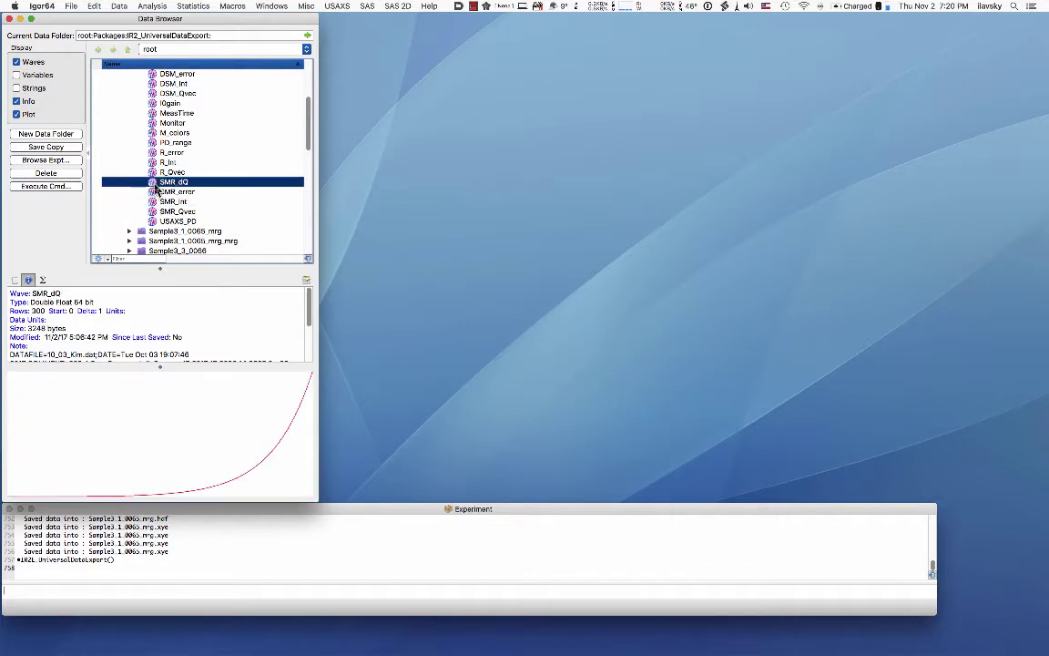
shift+click(151, 213)
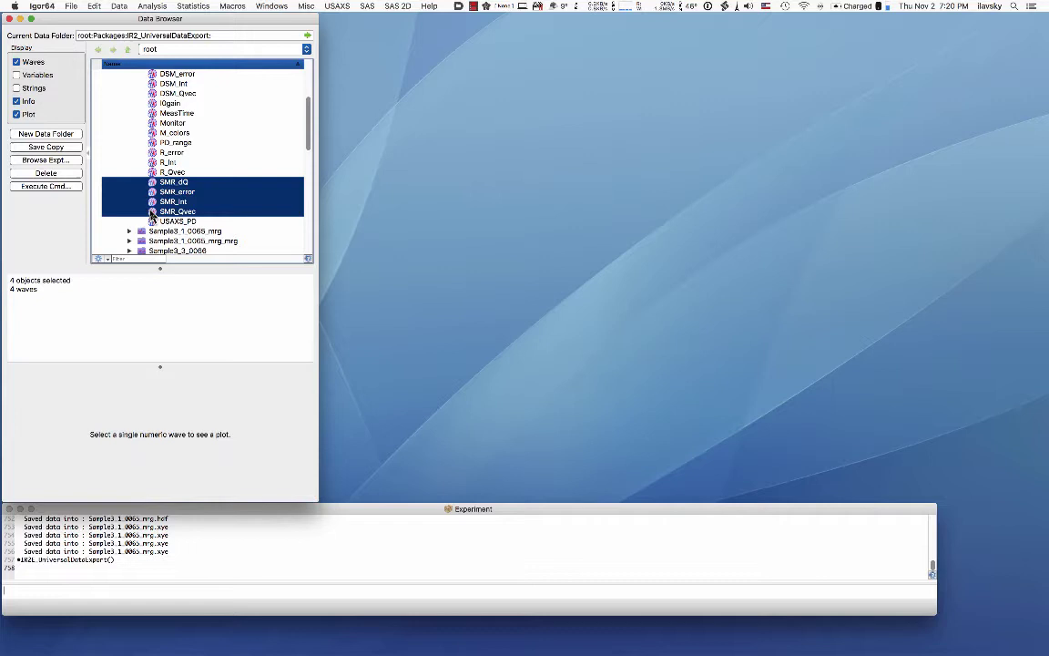
Step: Read the slit length 0.019265 in SMR_Int's wave note, then reselect the four SMR waves
click(169, 162)
click(170, 200)
drag(164, 267, 165, 243)
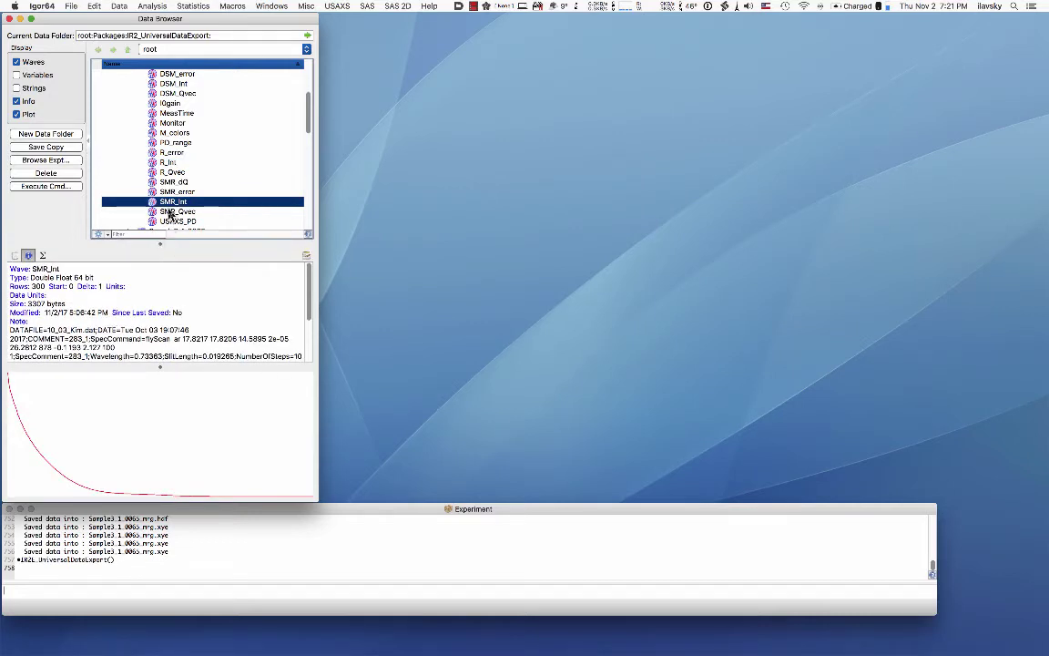
scroll(177, 334, down, 2)
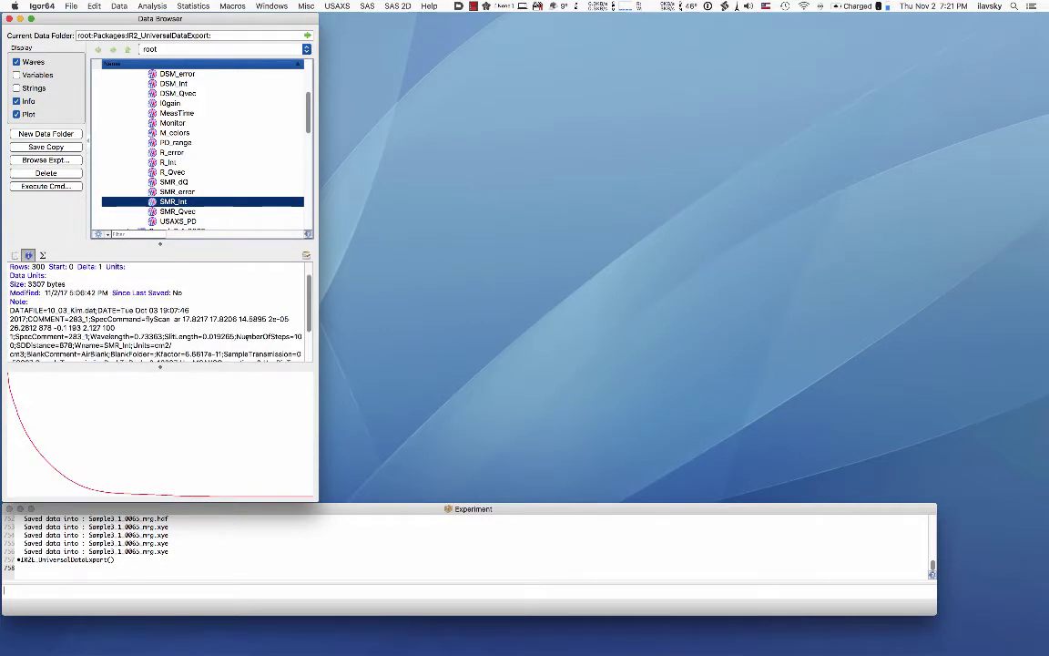
double_click(206, 336)
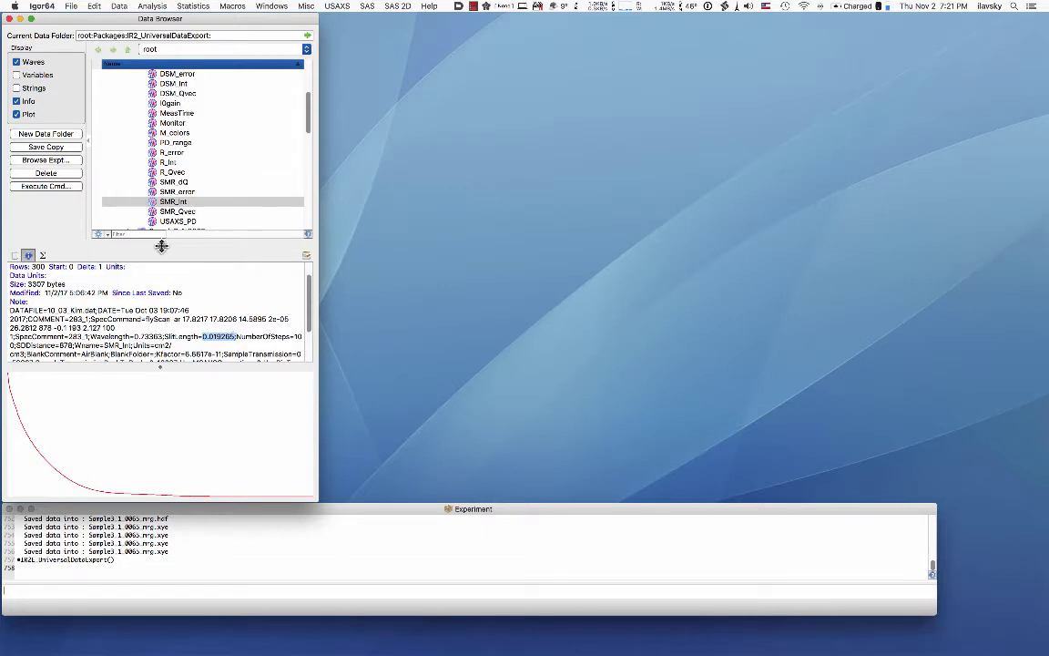
drag(162, 245, 160, 269)
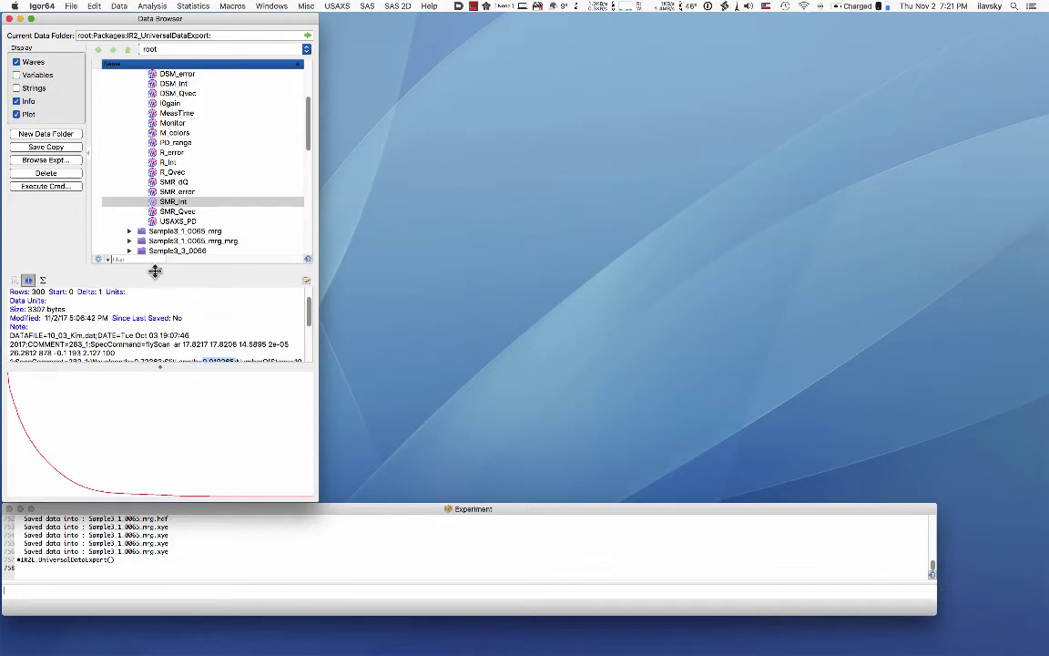
click(188, 182)
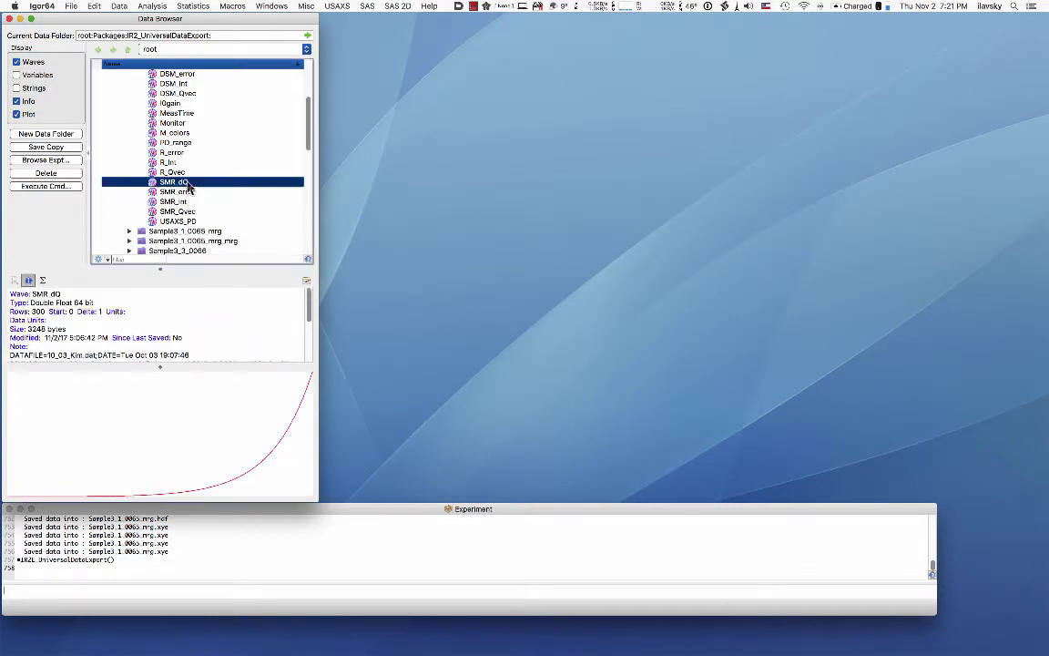
shift+click(178, 213)
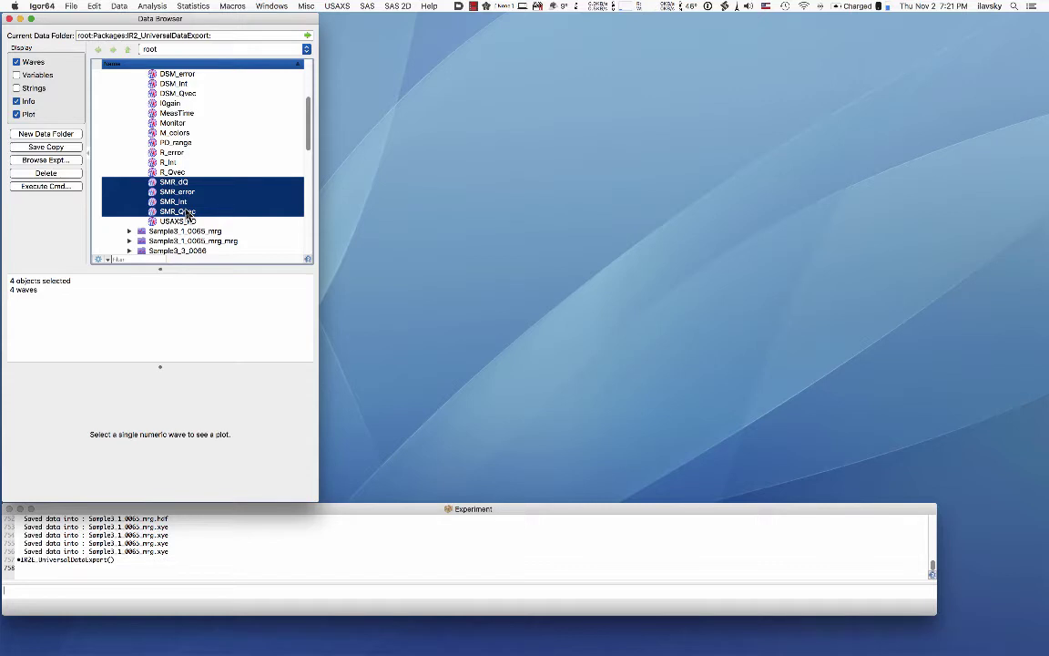
scroll(208, 196, up, 3)
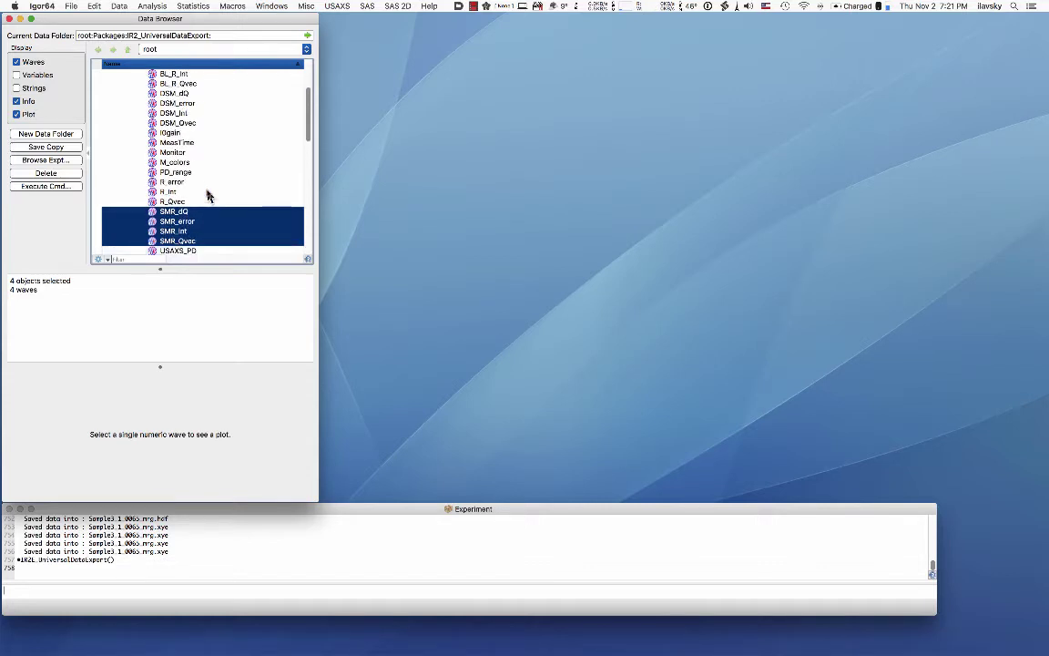
Step: Inspect DSM_Qvec, select the four DSM waves, then view MeasTime's 7933-row details
click(160, 123)
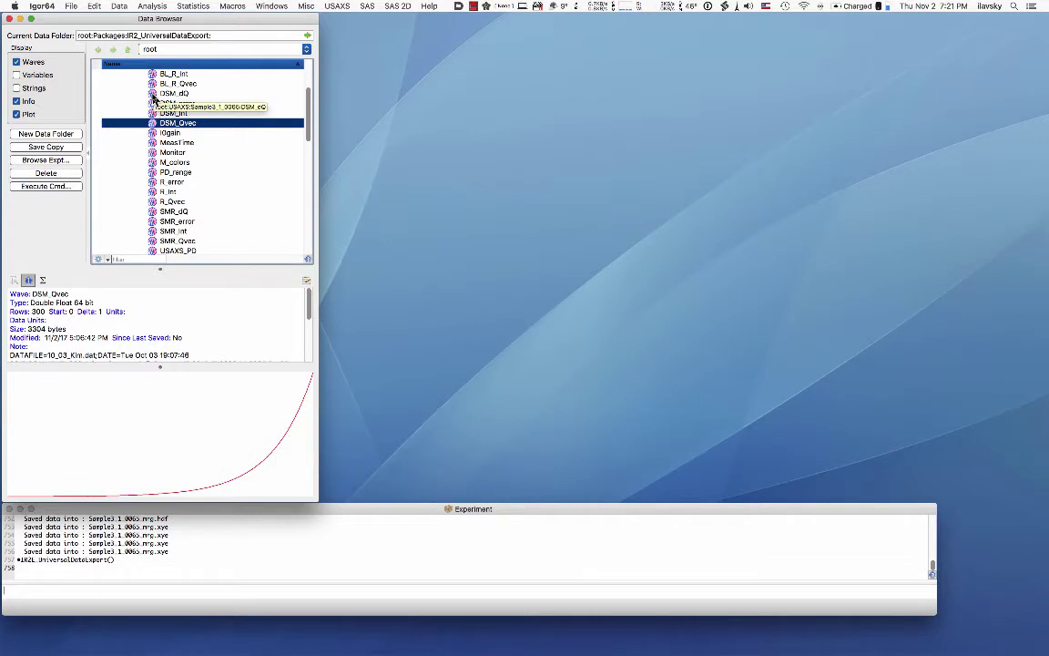
shift+click(157, 96)
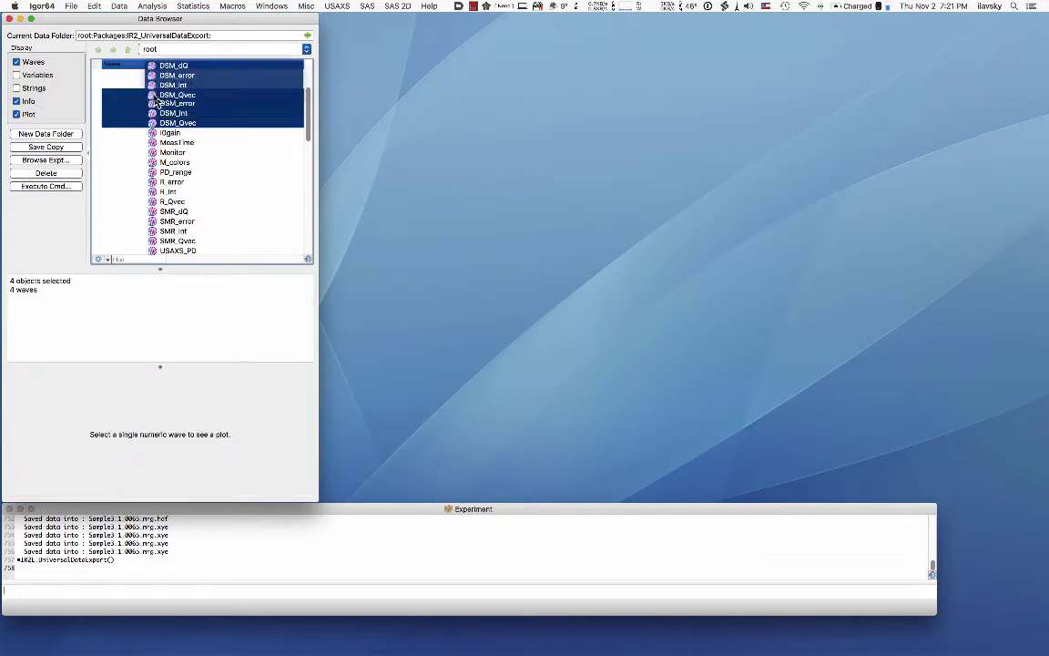
click(200, 143)
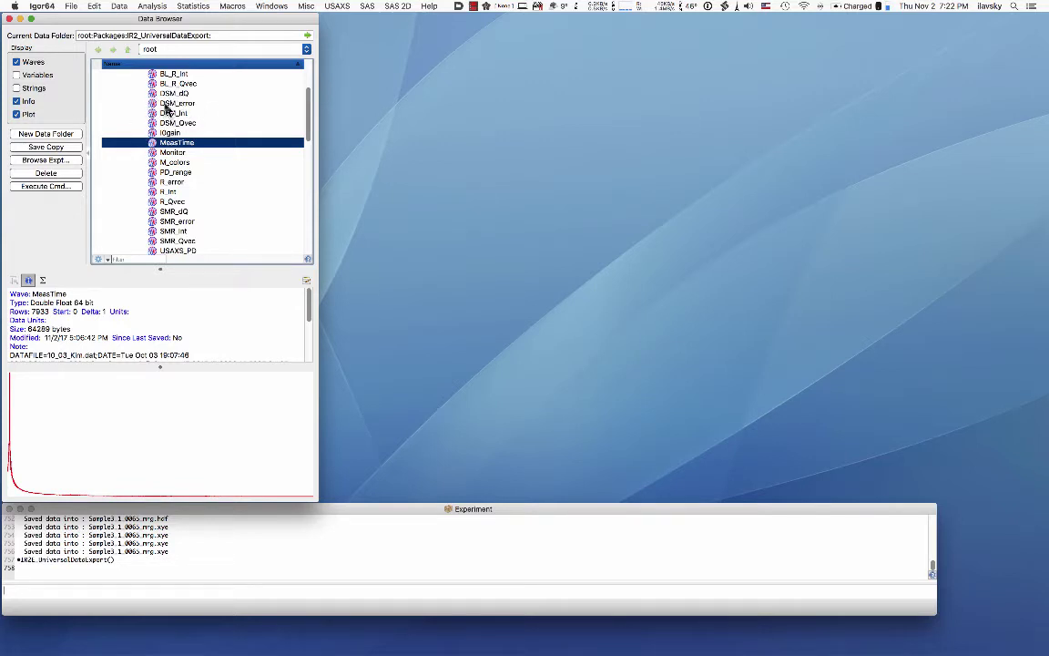
Step: Collapse Sample3_1_0065, peek into Sample3_1_0065_mrg, and collapse USAXS back to the root tree
scroll(192, 159, up, 3)
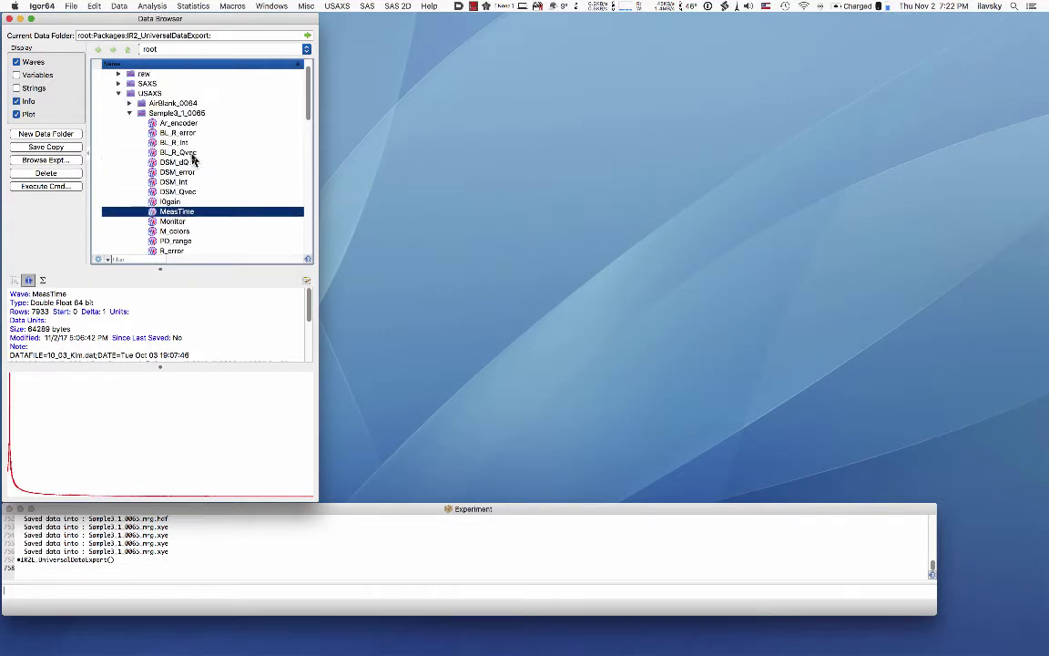
click(129, 113)
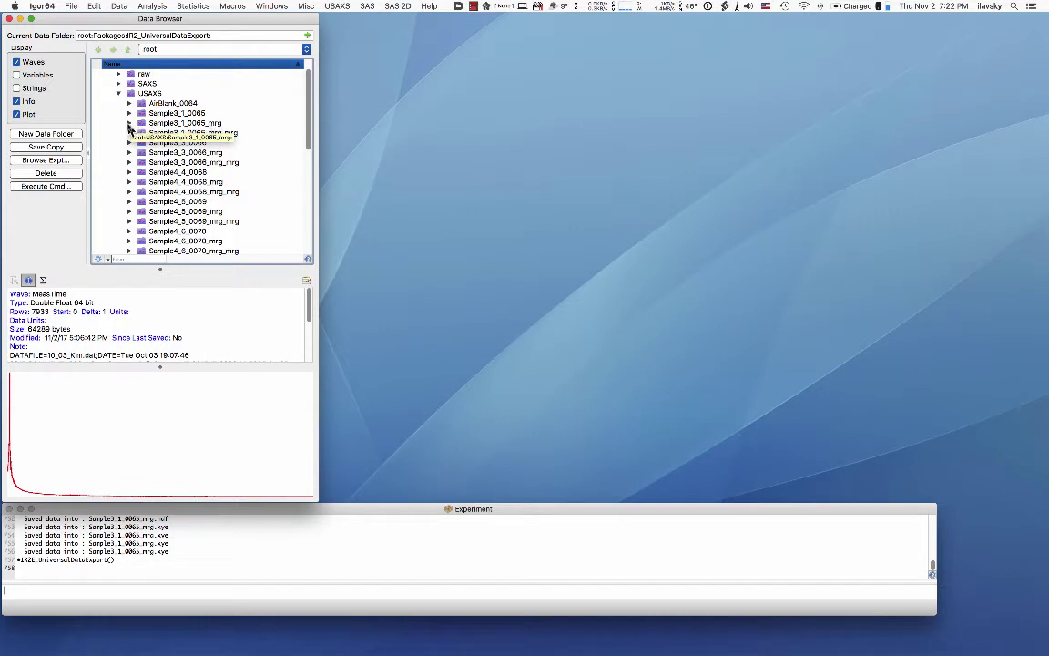
click(128, 123)
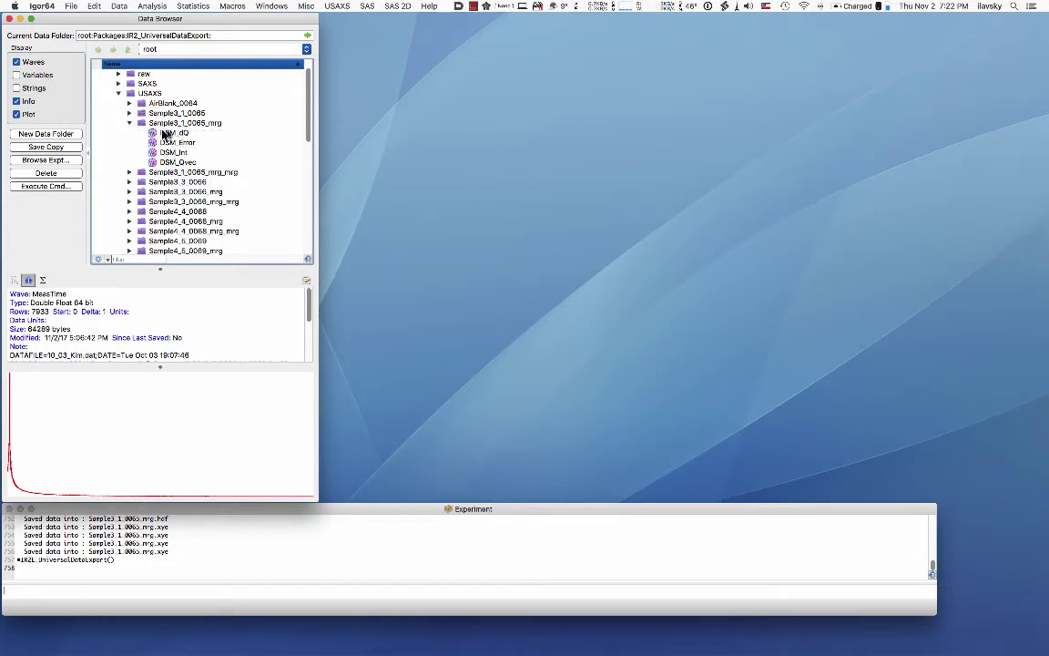
click(129, 123)
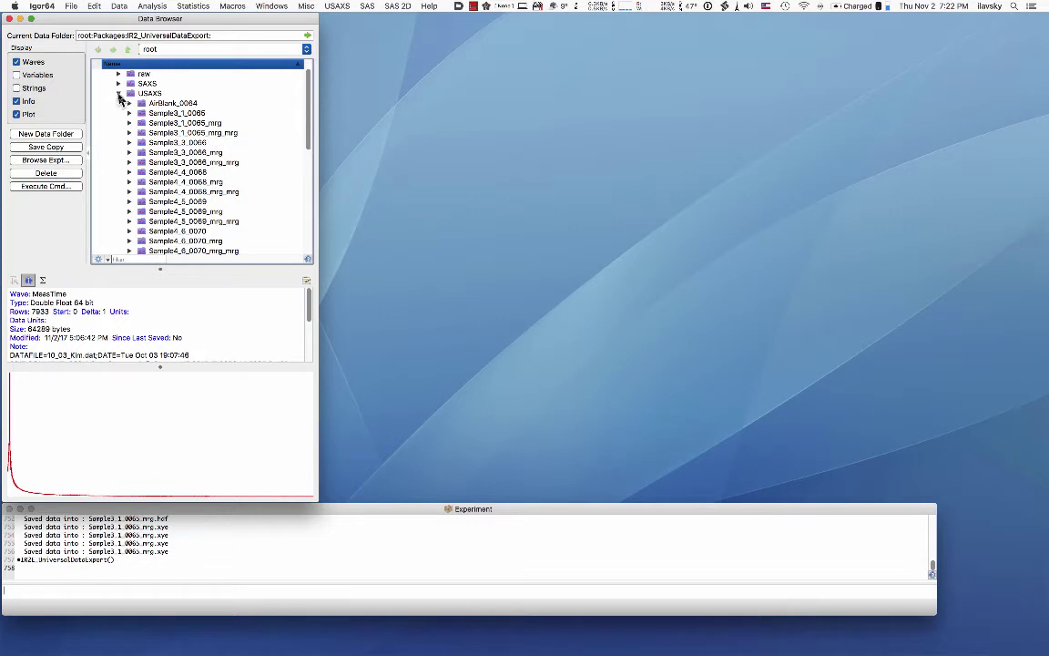
click(118, 95)
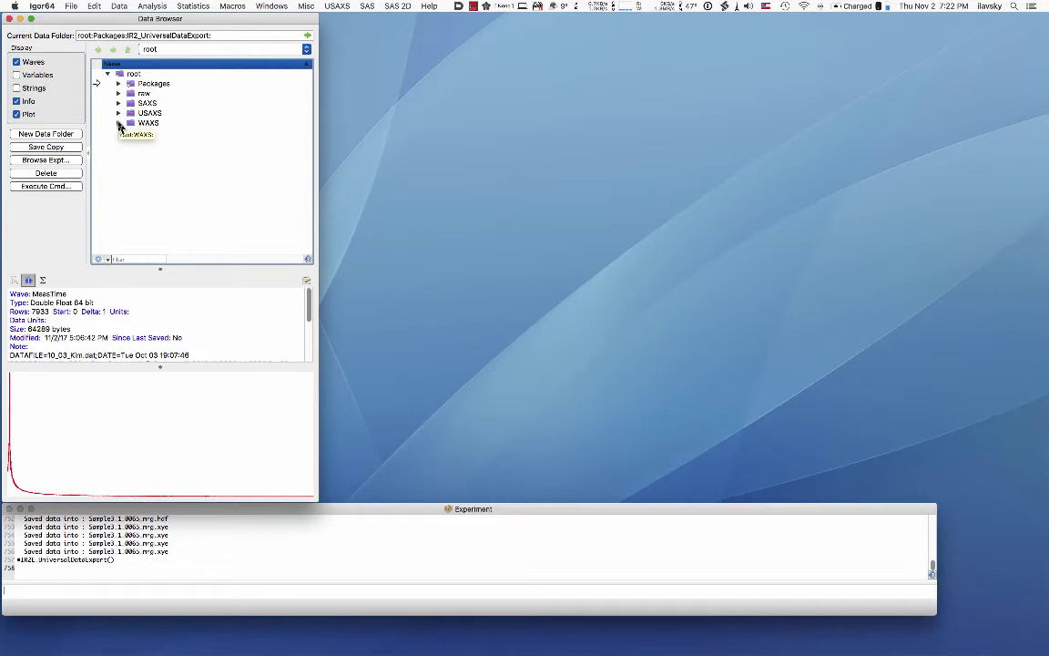
Step: Expand WAXS and Sample3_1_0065_C, then select its q, r, s and w waves
click(118, 124)
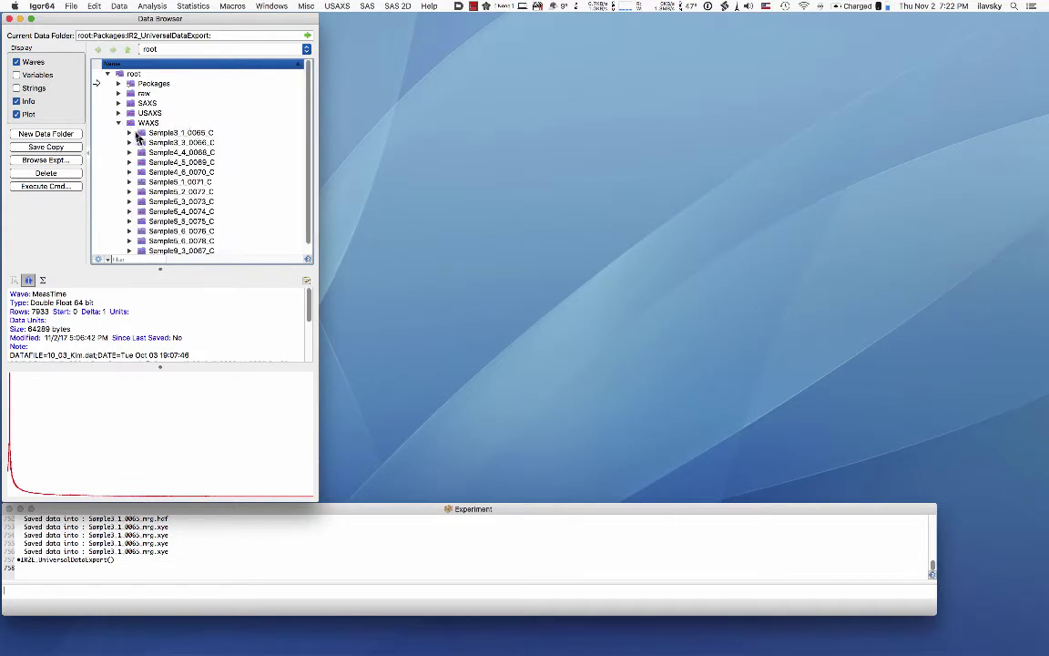
click(134, 135)
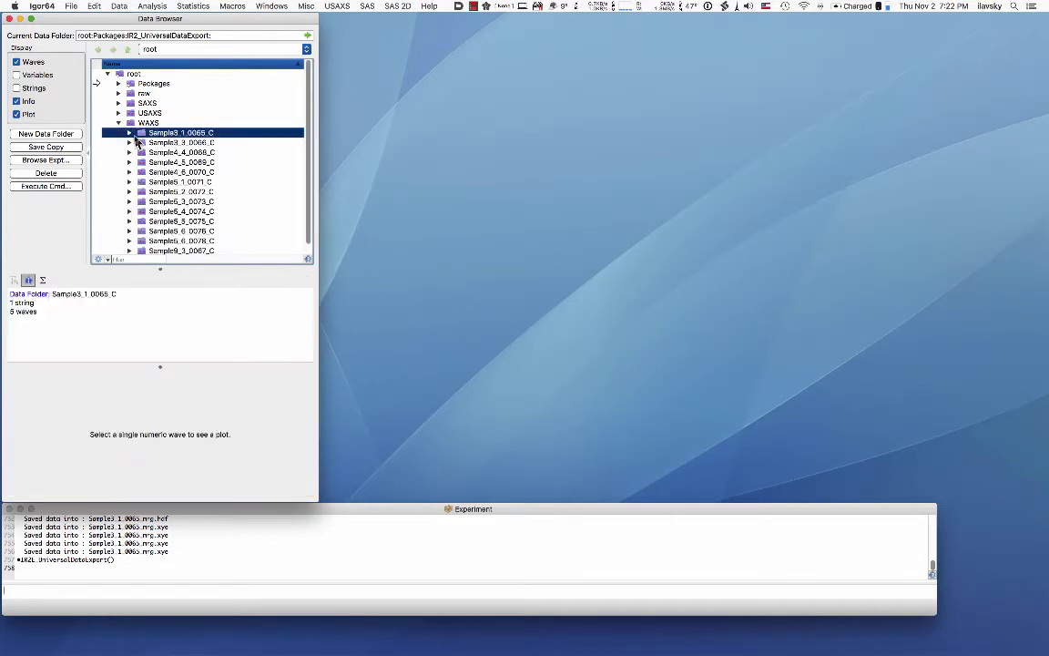
click(129, 133)
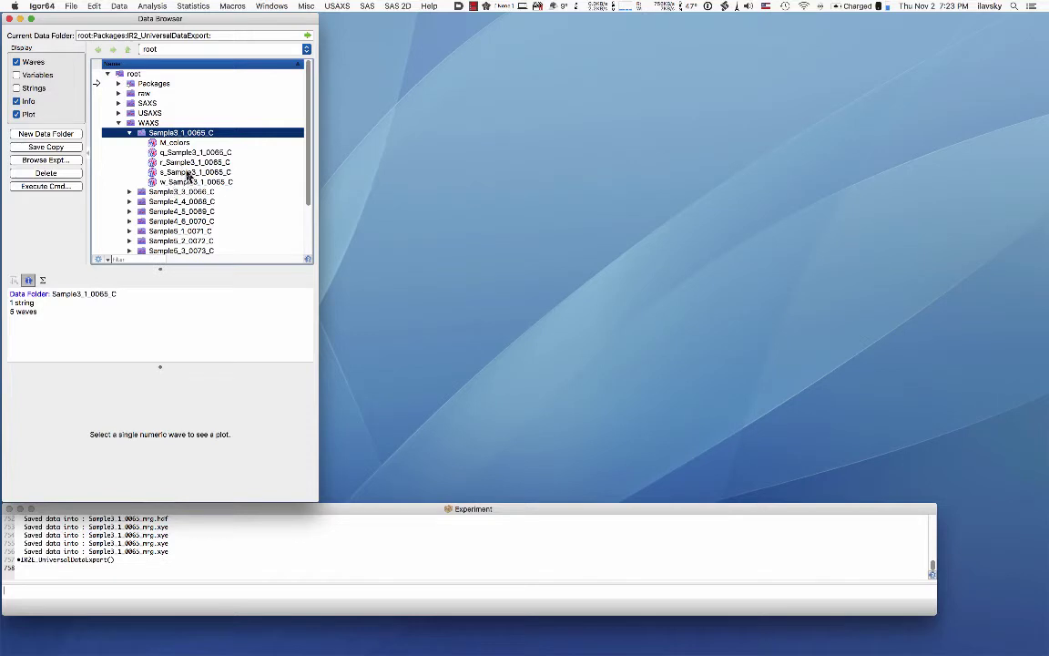
click(181, 154)
shift+click(172, 183)
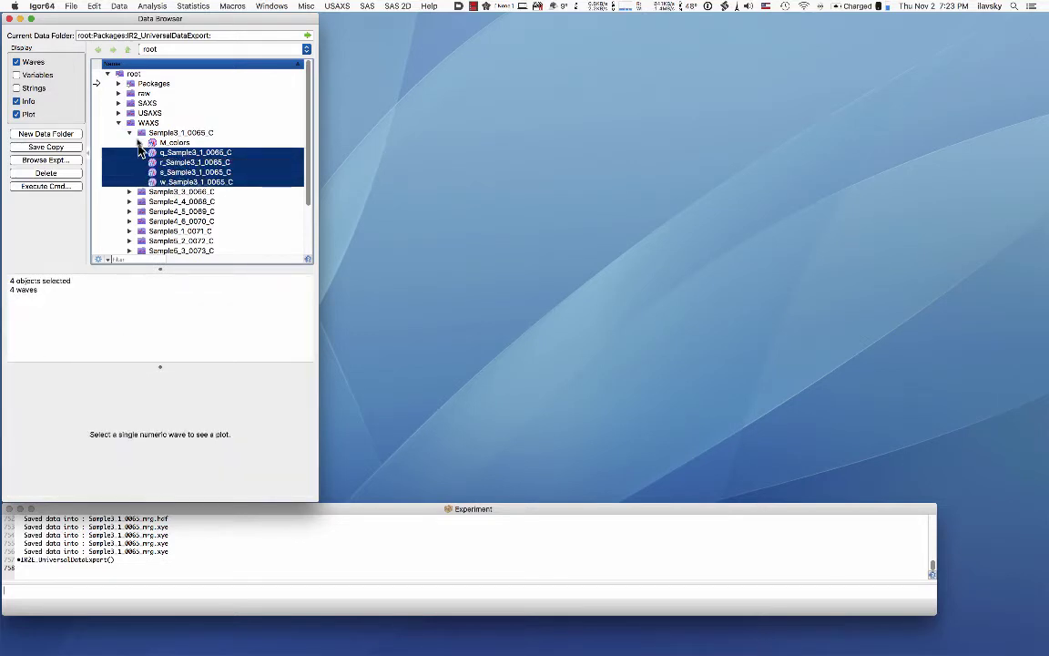
Step: Launch General Plotting and graph the USAXS Sample3_1_0065 intensity curve in a new graph
click(130, 135)
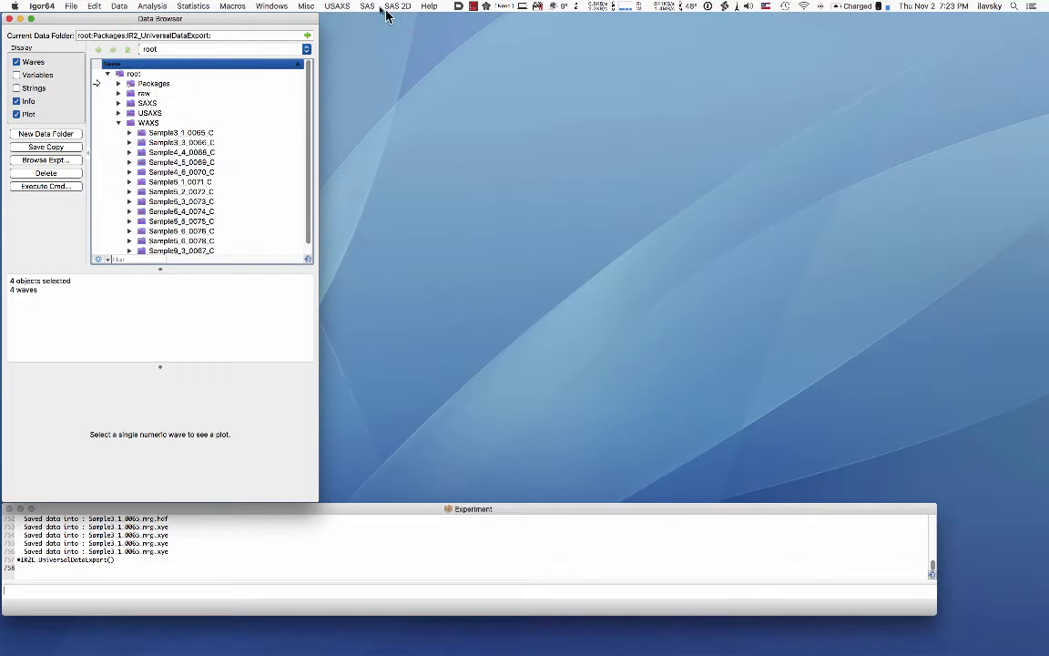
click(367, 6)
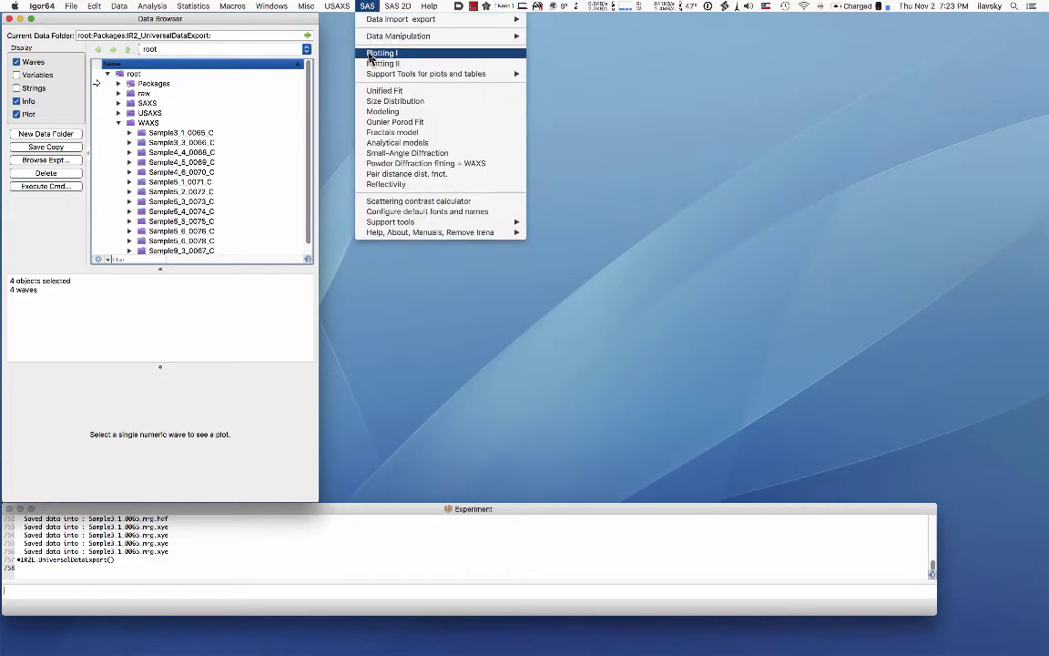
click(381, 54)
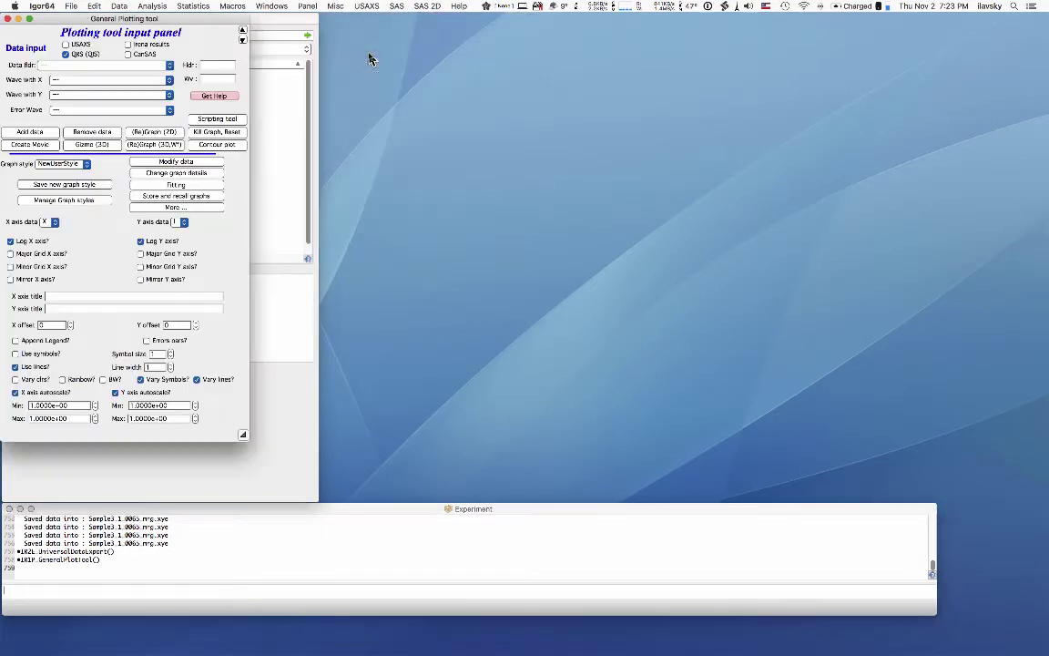
click(66, 44)
click(82, 66)
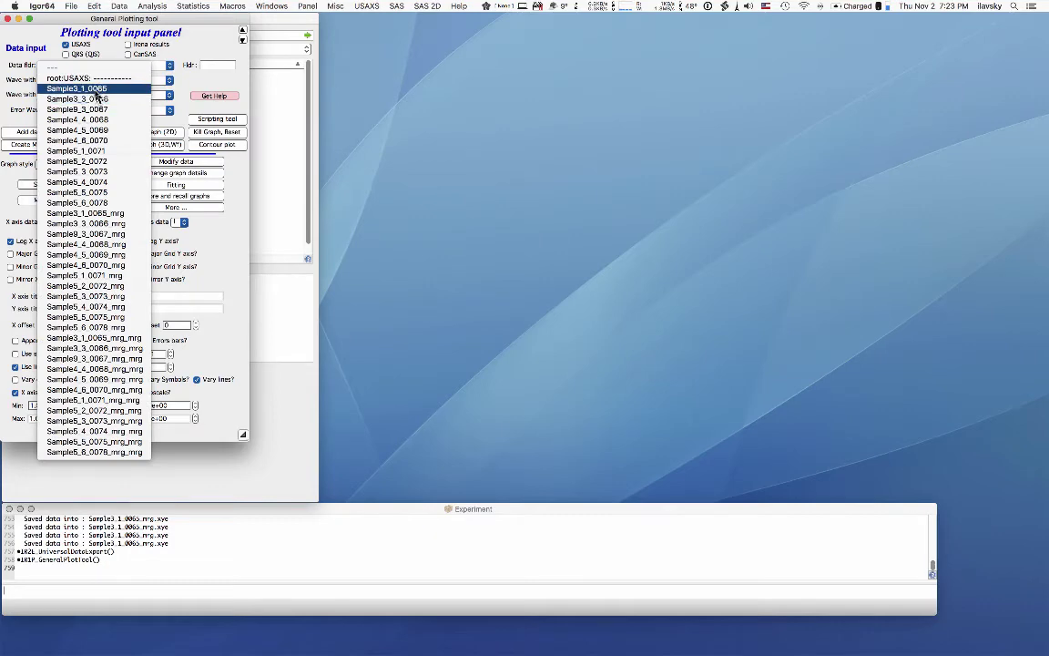
click(98, 94)
click(30, 131)
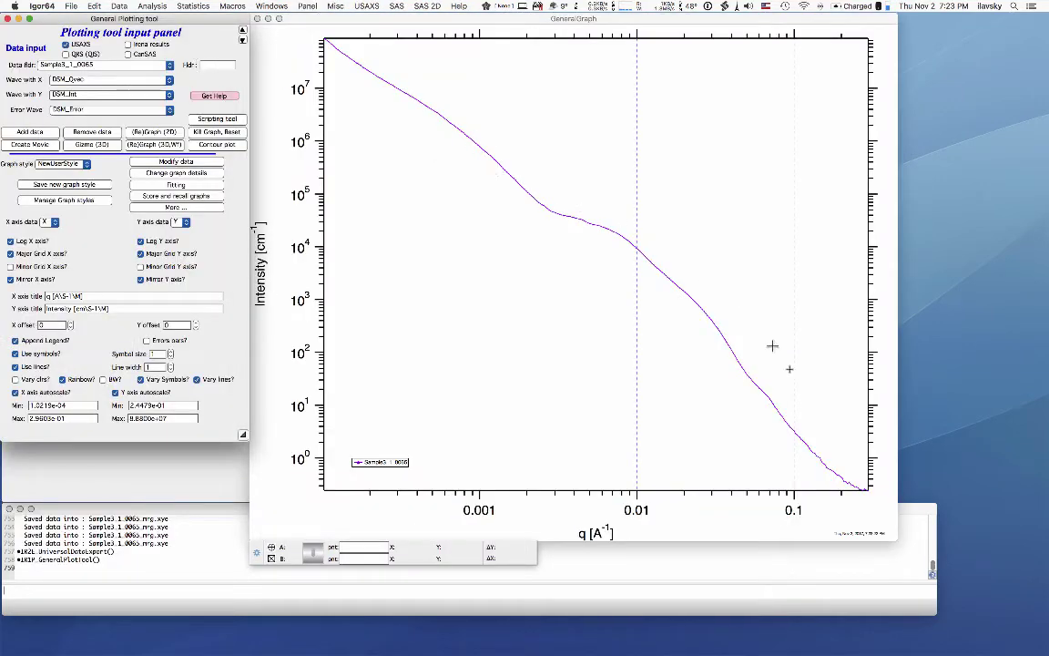
Step: Add the SMR_Qvec slit-smeared curve and turn on Vary clrs so the curves differ in colour
click(137, 80)
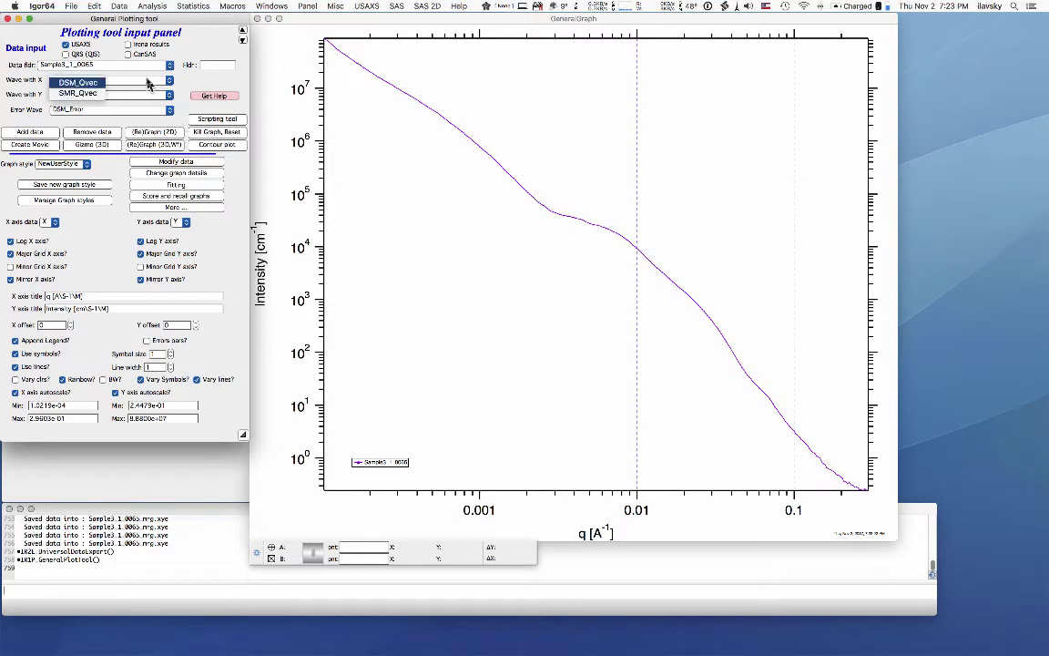
click(93, 94)
click(37, 133)
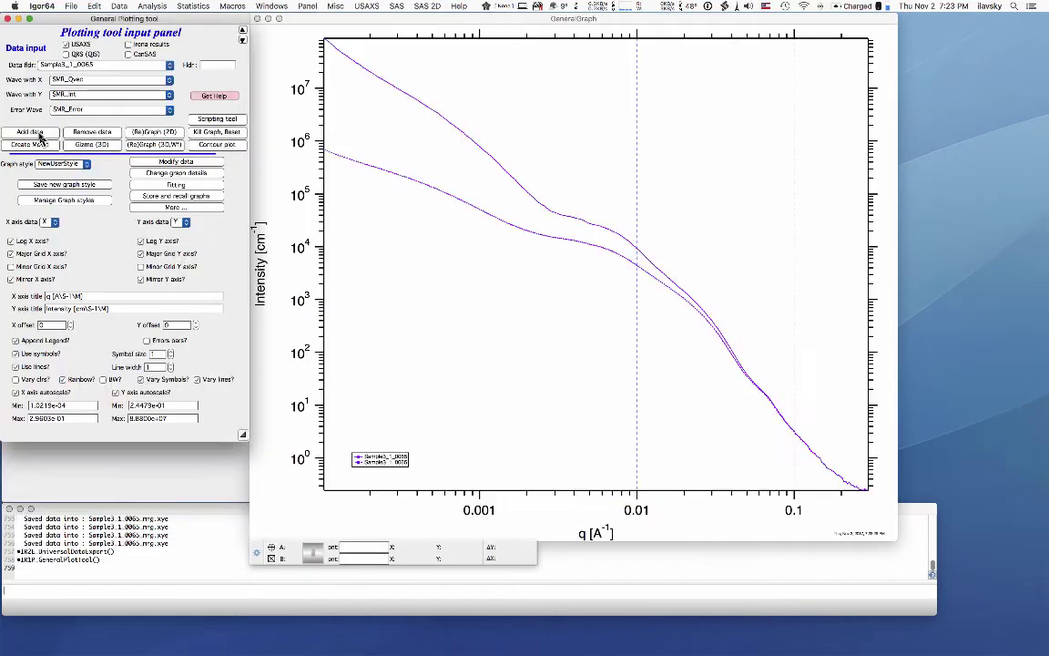
click(30, 381)
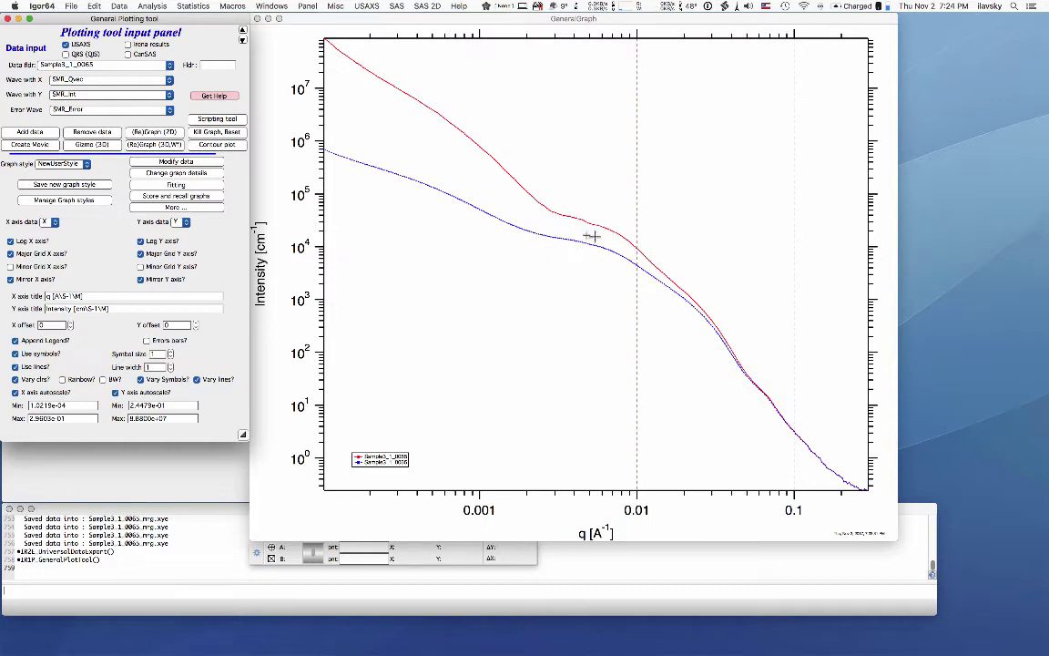
Step: Add the QRS SAXS curve Sample3_1_0065_270_30, accepting the units mismatch warning
click(73, 54)
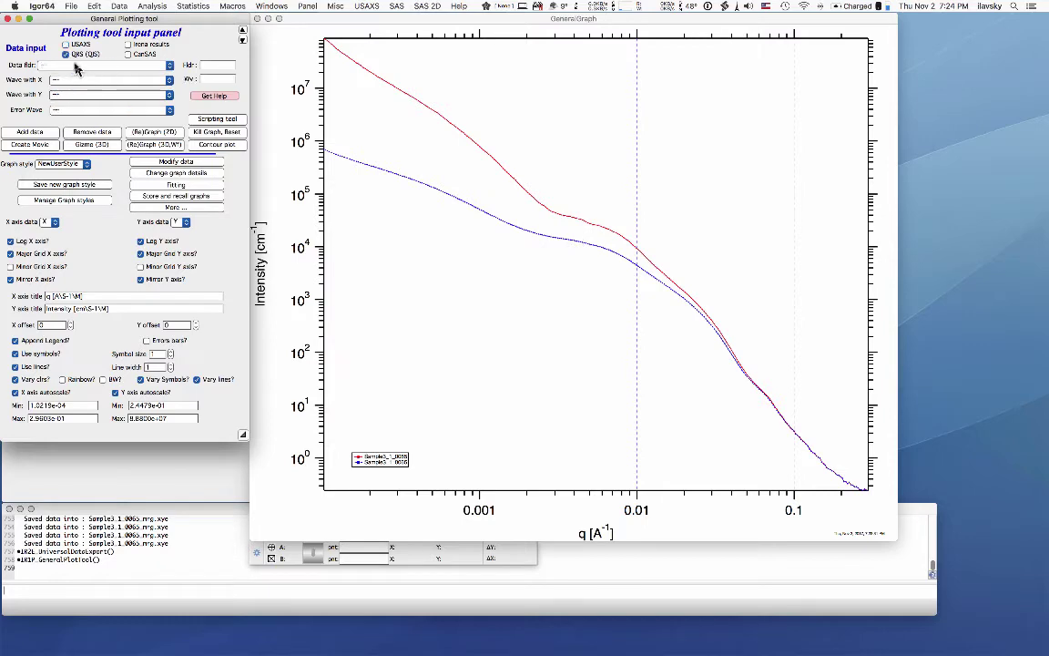
click(70, 64)
click(81, 223)
click(30, 133)
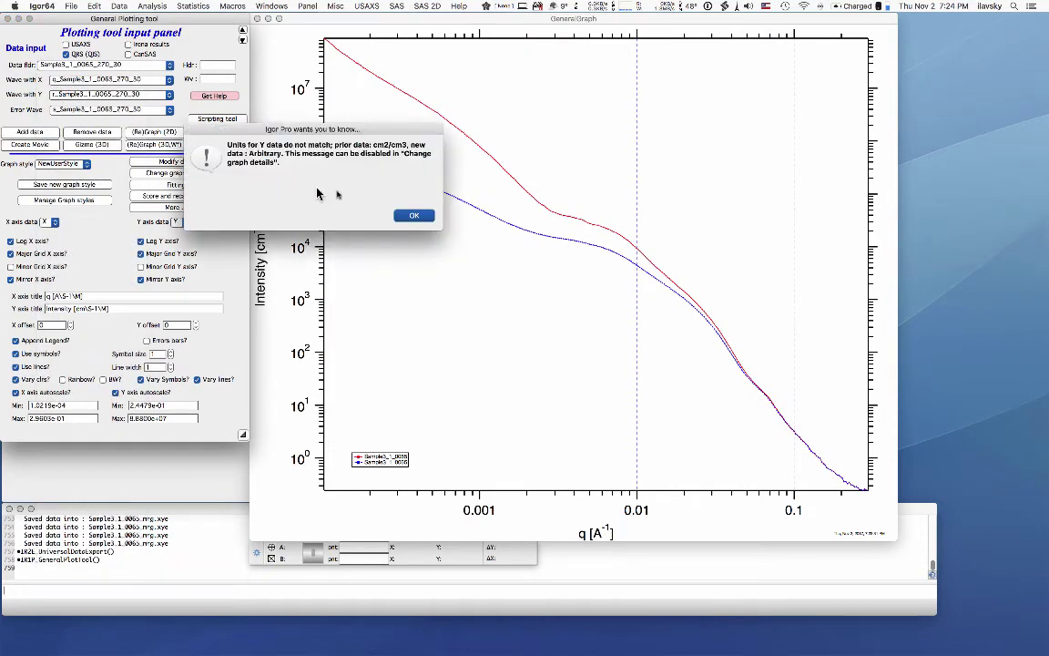
click(410, 213)
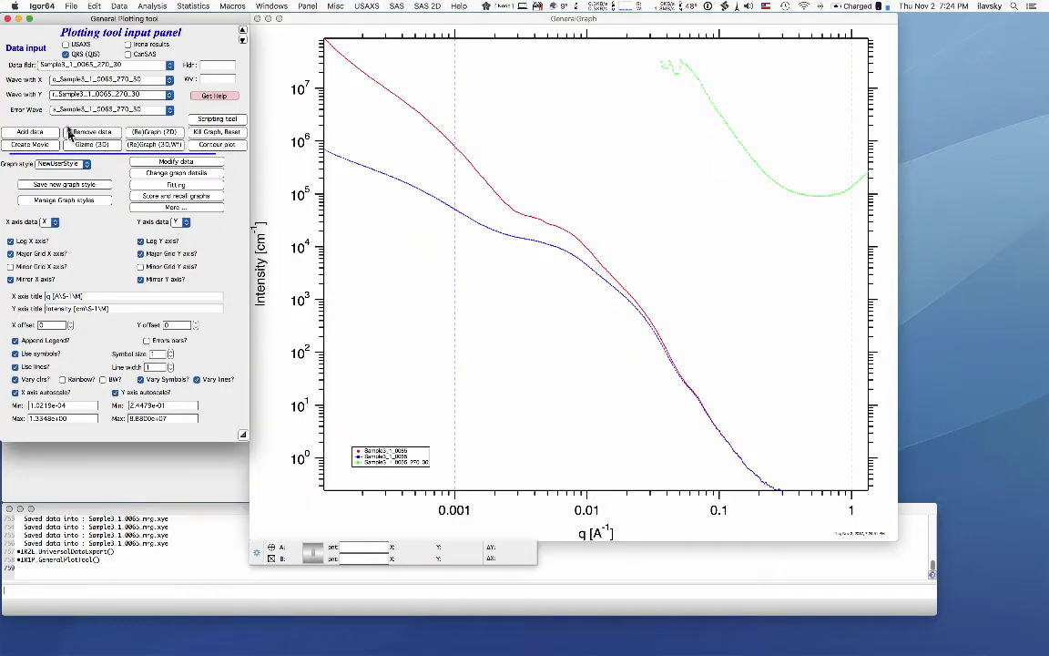
Step: Add the WAXS curve Sample3_1_0065_C and examine its black trace at high q
click(88, 65)
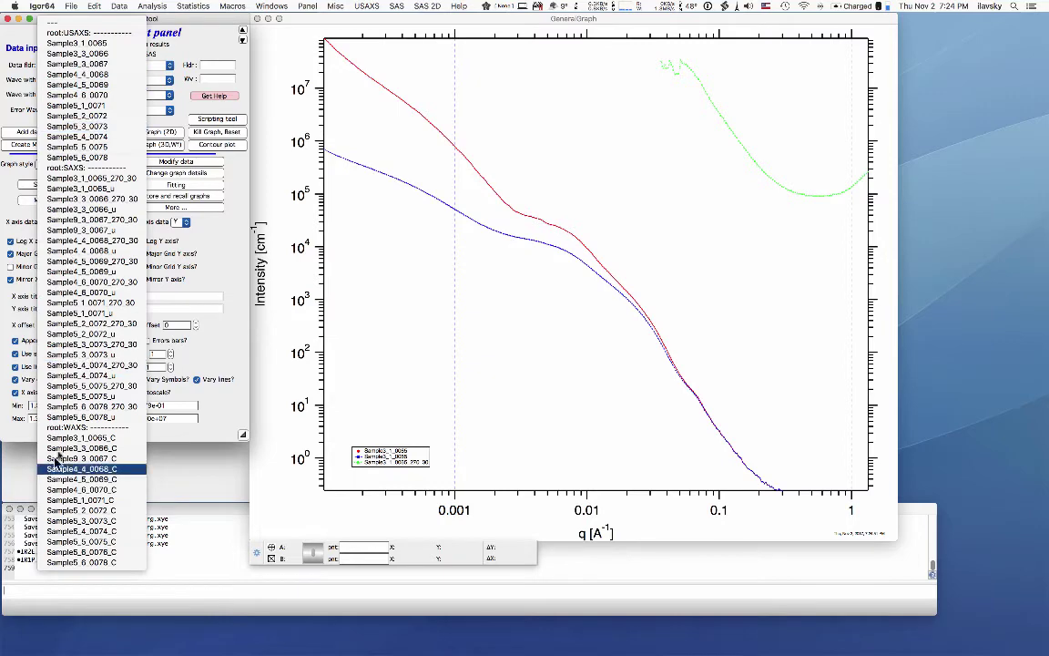
click(80, 437)
click(30, 133)
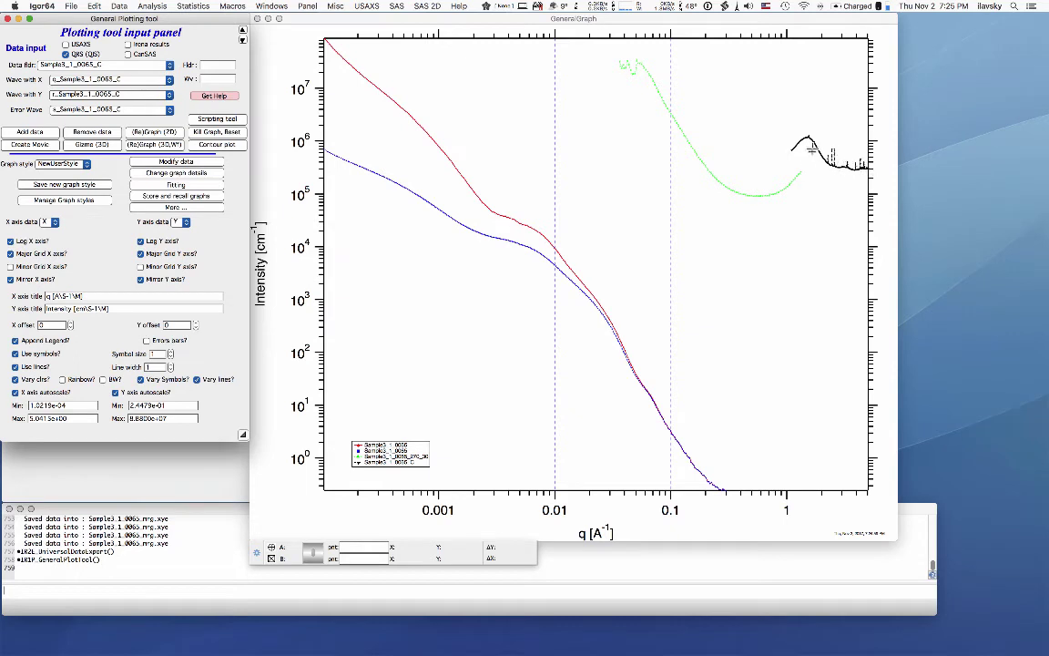
drag(789, 123, 867, 175)
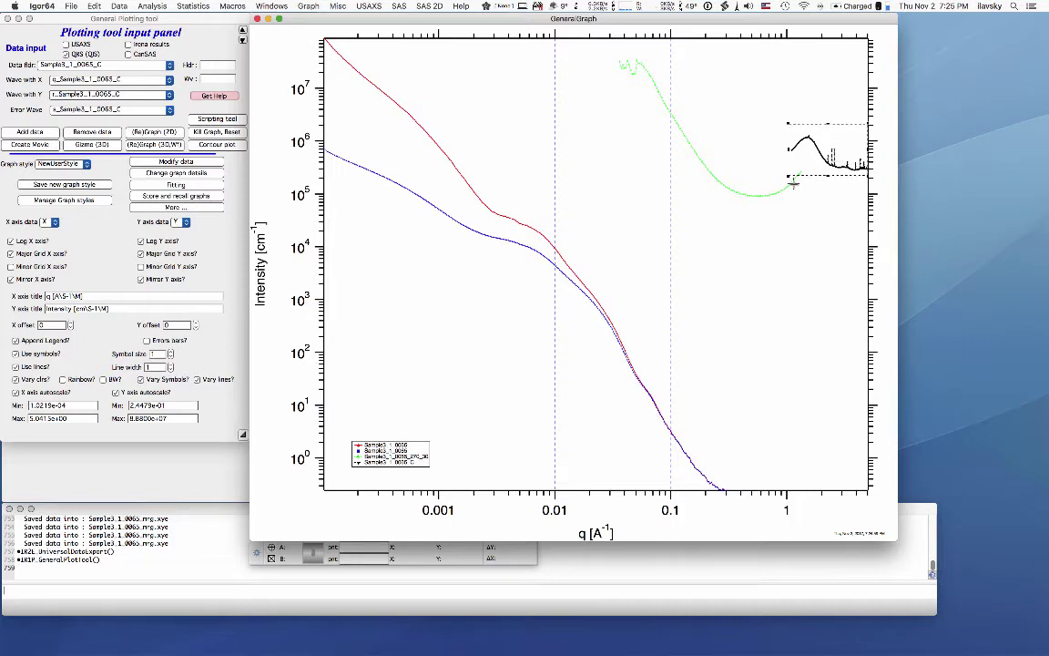
click(741, 191)
key(ctrl+Up)
click(617, 202)
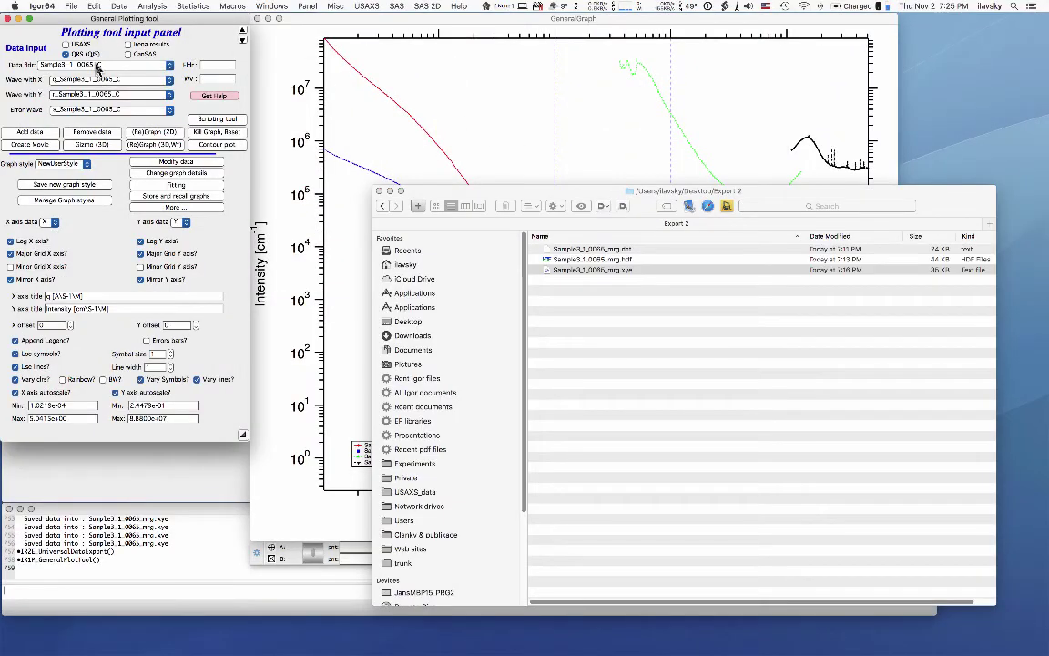
Step: Overlay the merged USAXS Sample3_1_0065_mrg curve, accepting the units warning, and review the graph
click(72, 44)
click(83, 65)
click(91, 214)
click(35, 132)
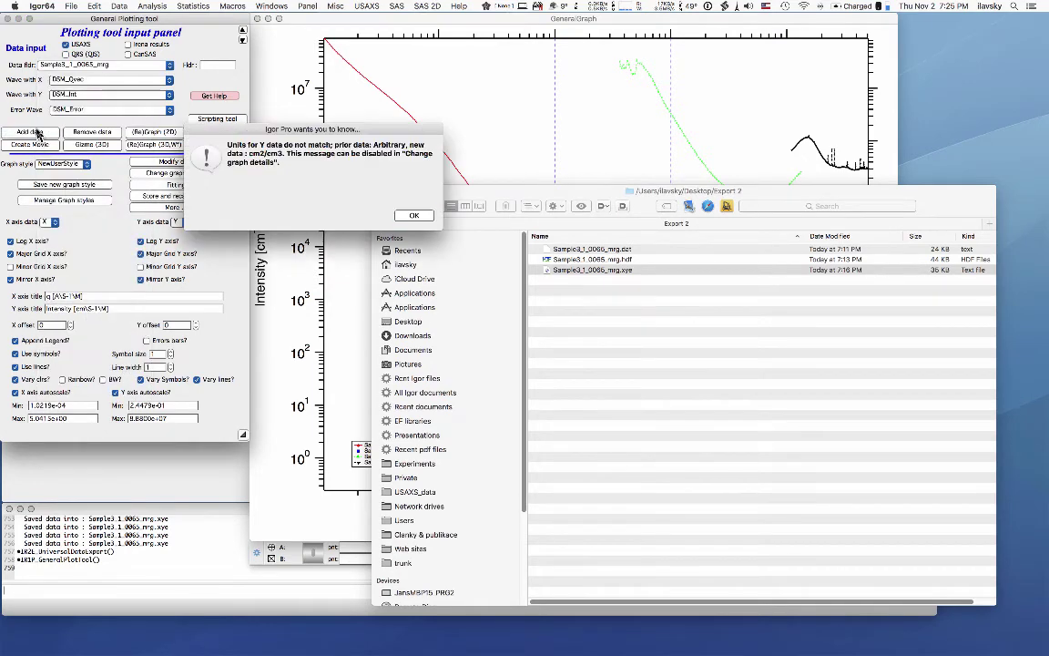
click(408, 215)
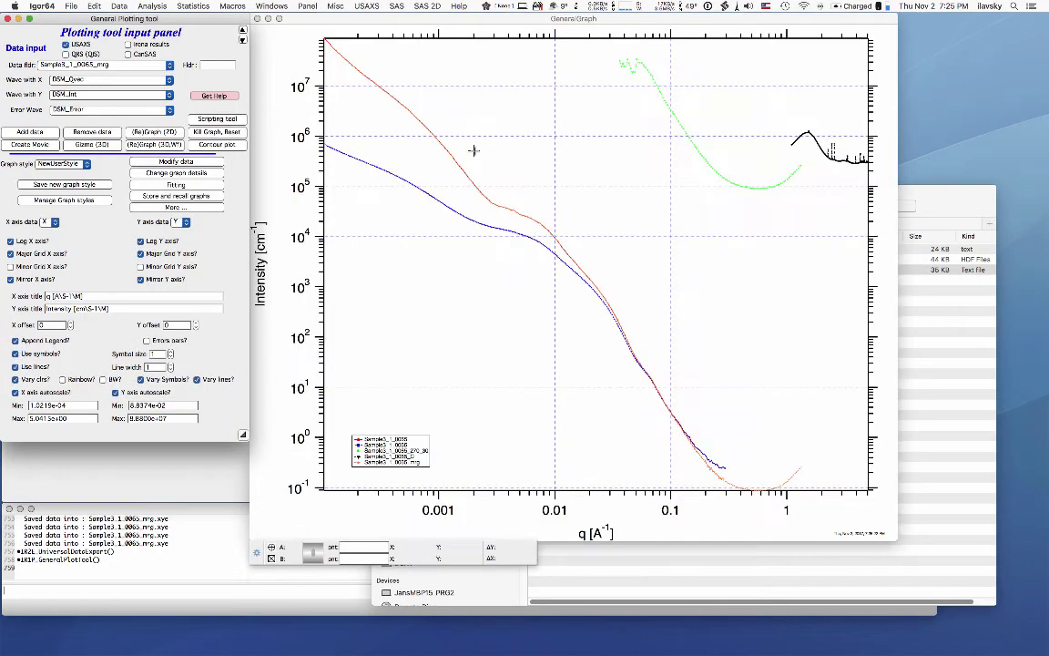
click(497, 149)
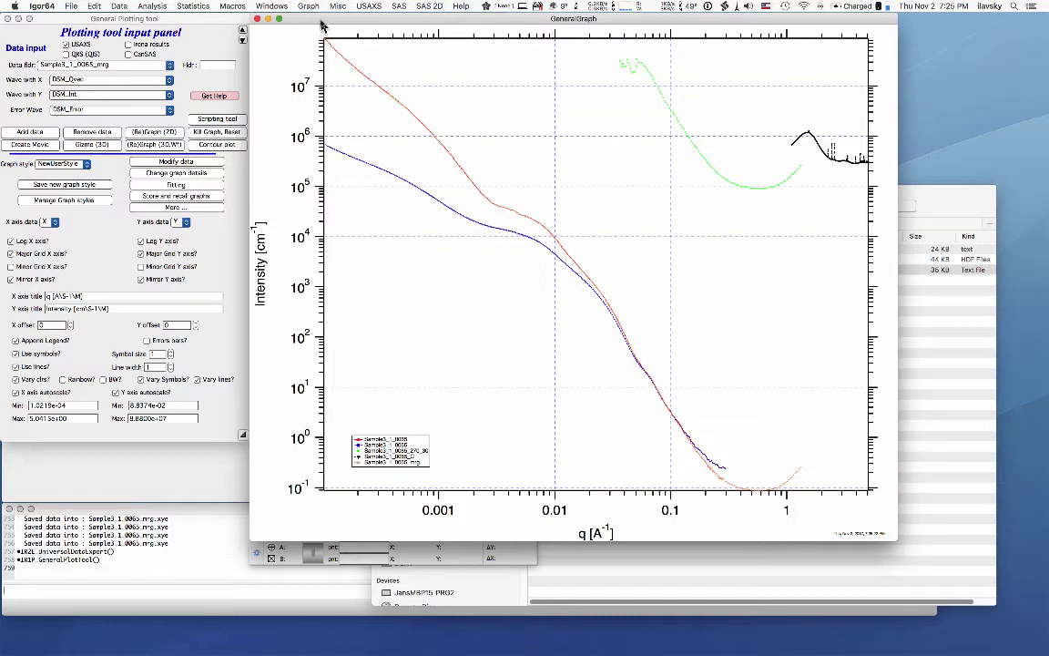
click(196, 53)
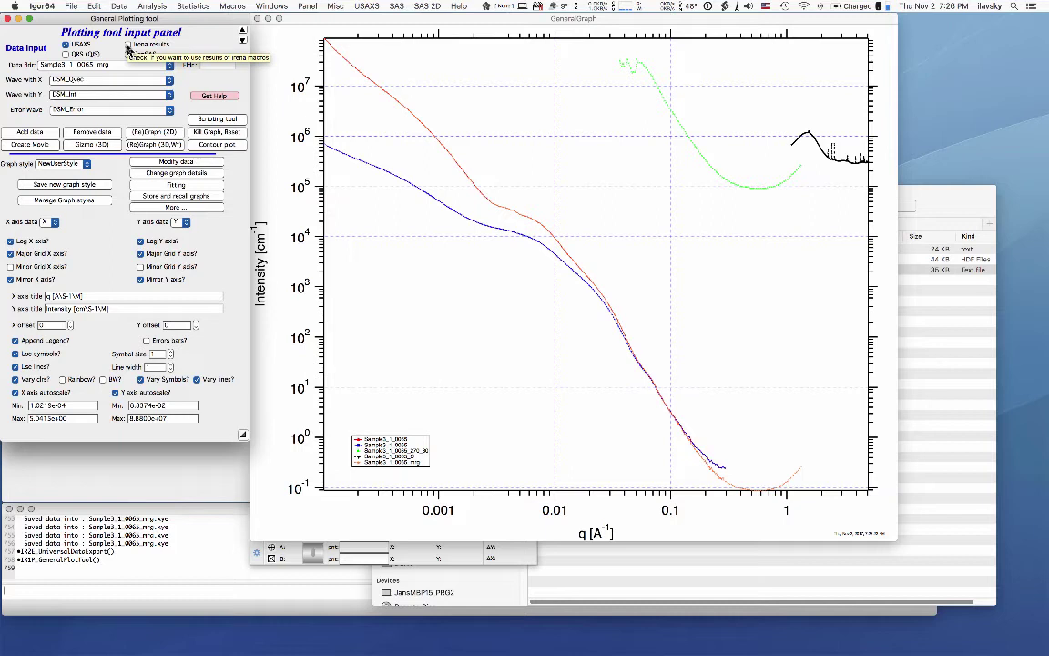
Step: Close Igor's graph window and the plotting tool panel
click(272, 24)
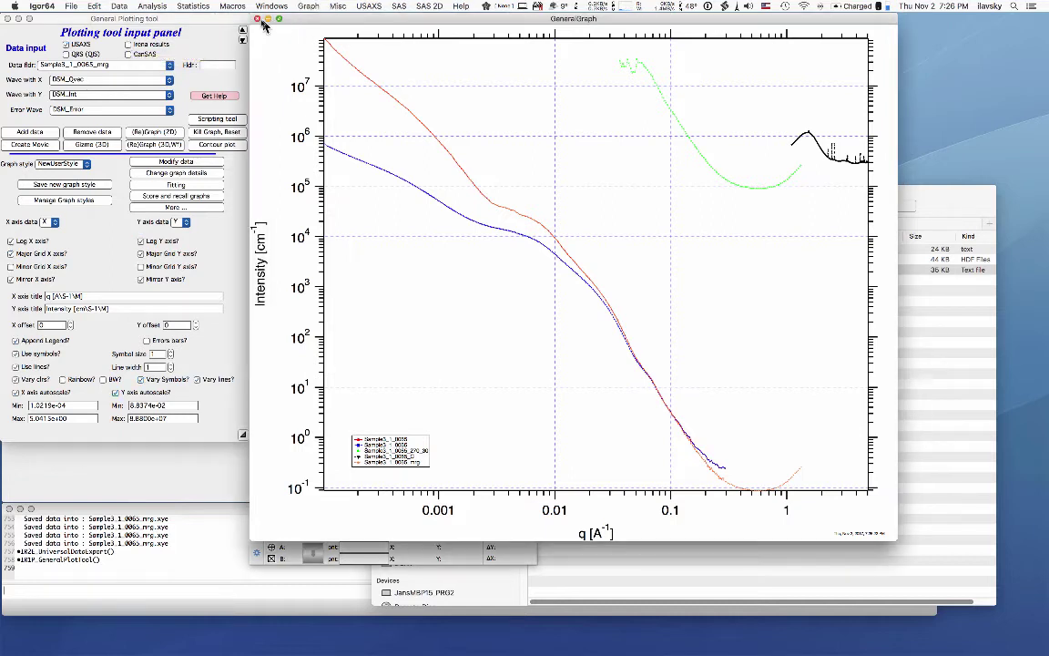
click(258, 19)
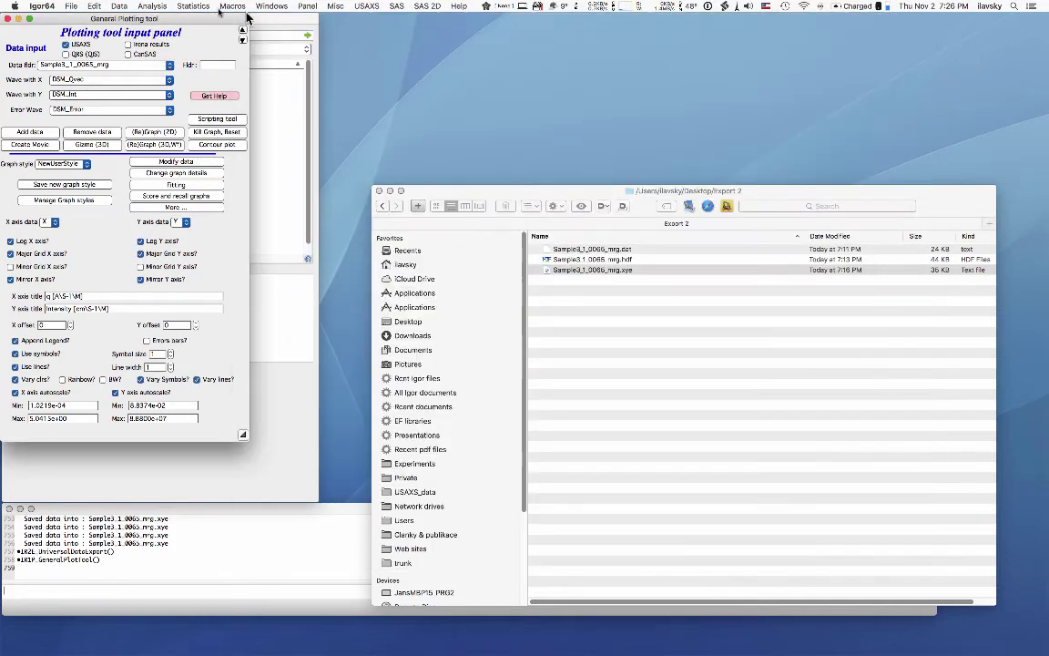
click(8, 19)
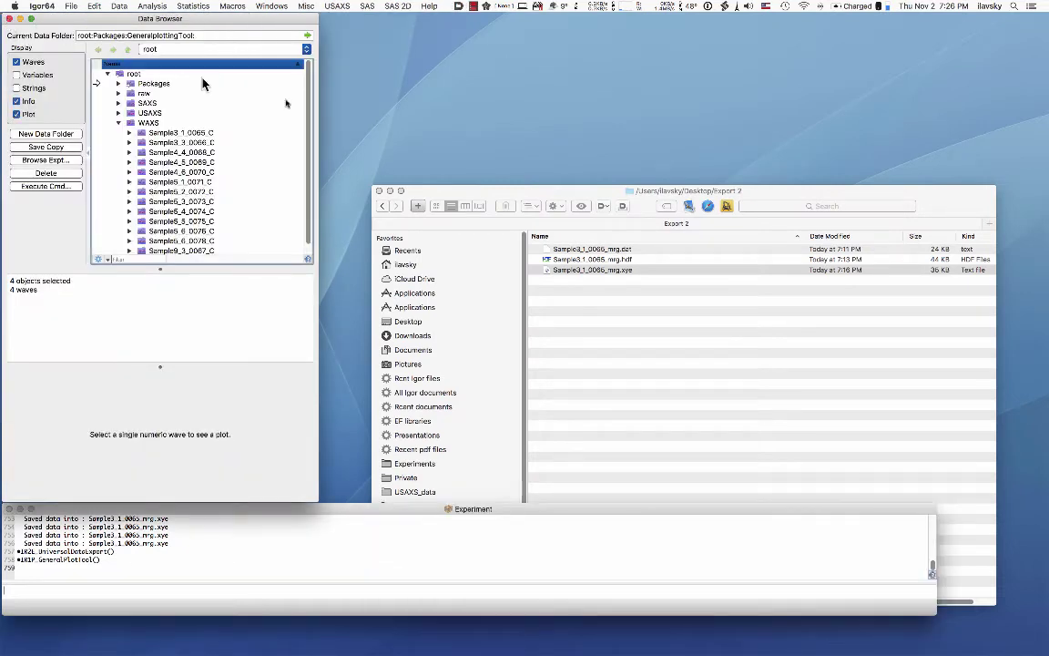
Step: Move the three Sample3_1_0065_mrg export files (.dat, .hdf, .xye) from Export 2 to the Trash
click(574, 269)
shift+click(584, 260)
shift+click(574, 248)
right_click(571, 250)
click(603, 302)
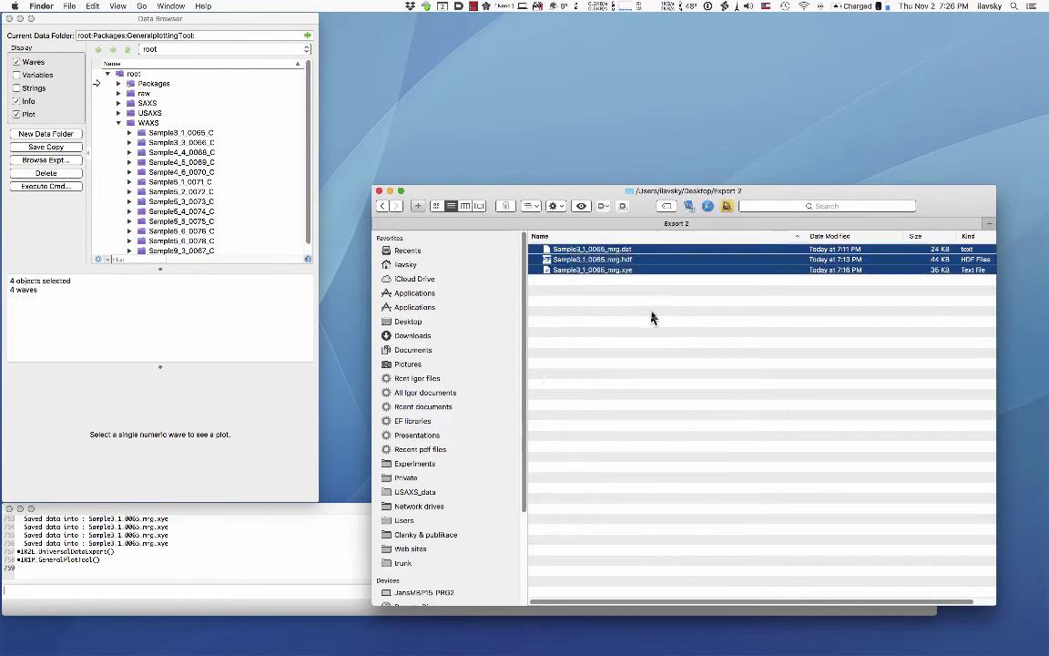
drag(602, 193, 658, 198)
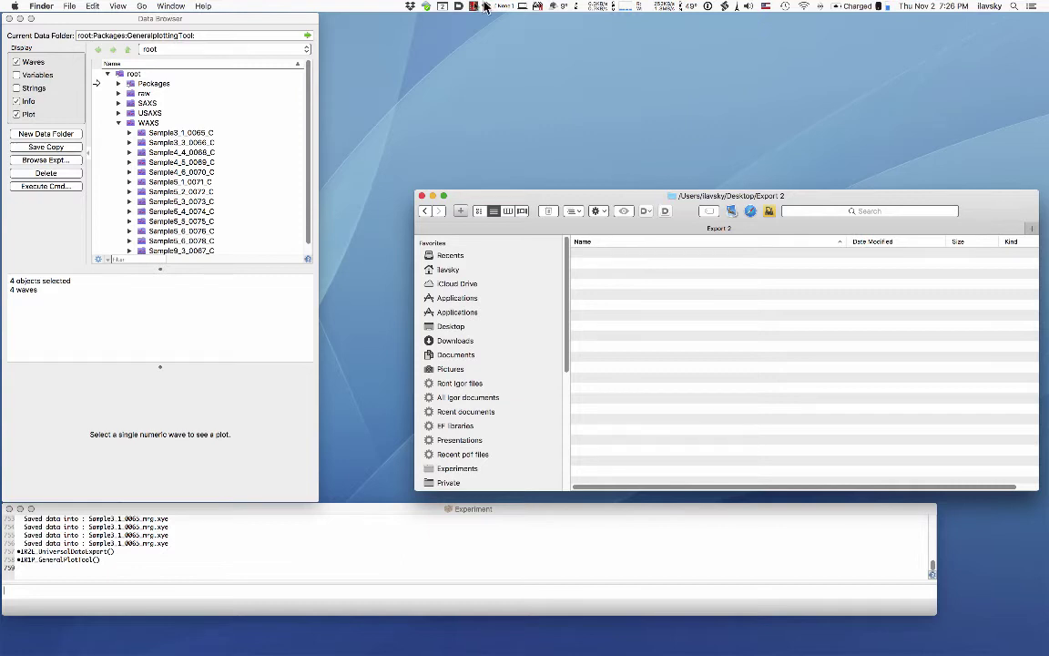
Step: Open Igor's Universal data export panel from the small-angle scattering tools
click(221, 26)
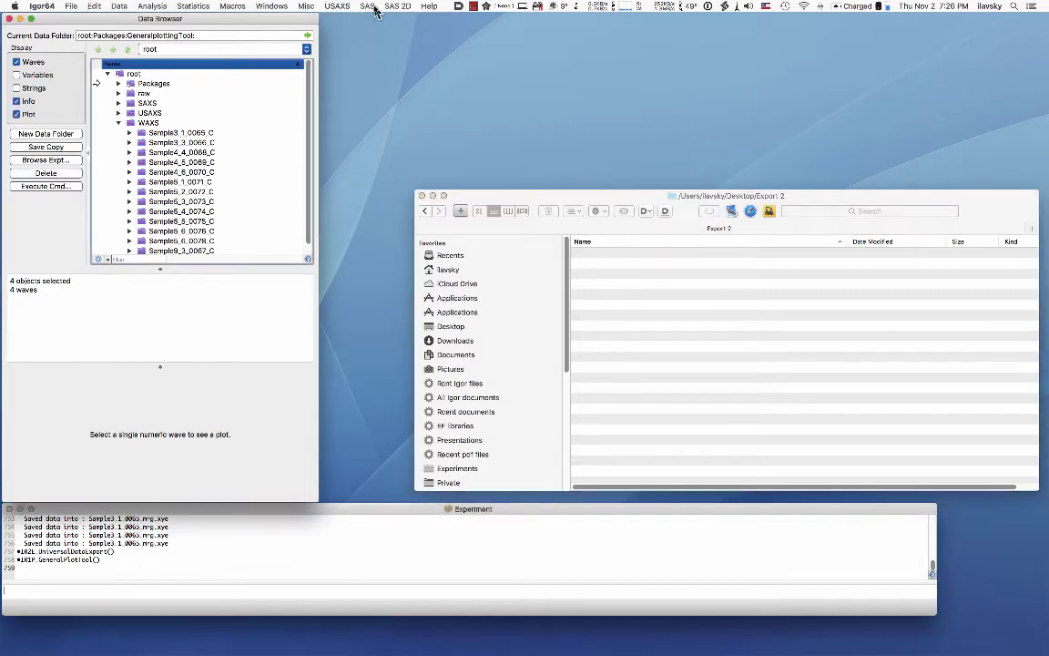
click(367, 6)
mouse_move(387, 21)
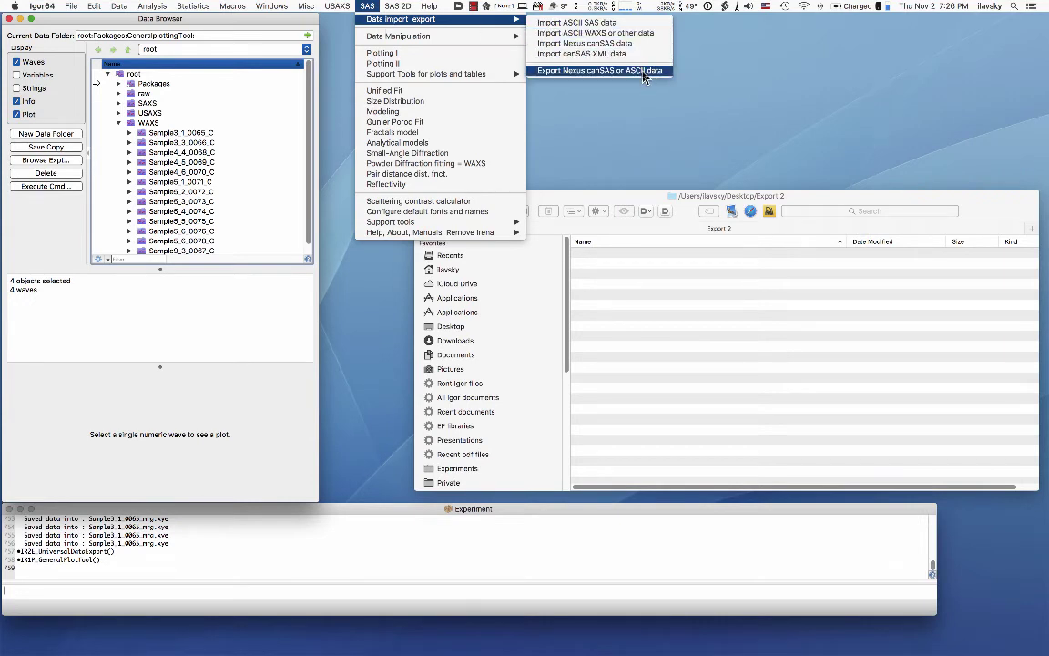
click(643, 74)
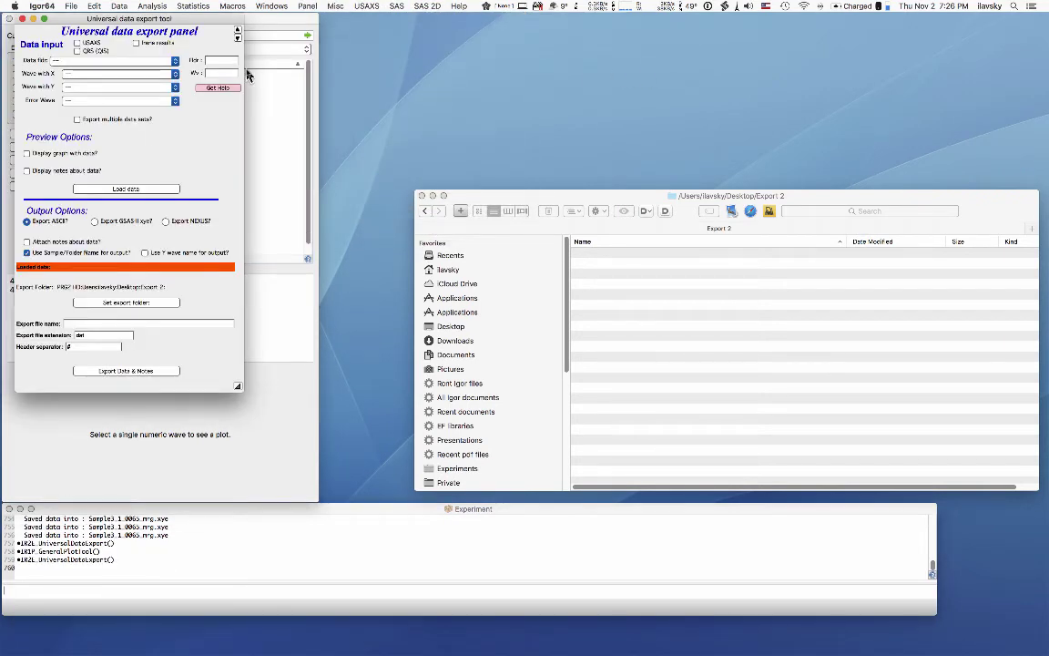
Step: Load the USAXS sample Sample3_1_0065_mrg with data notes displayed
click(77, 44)
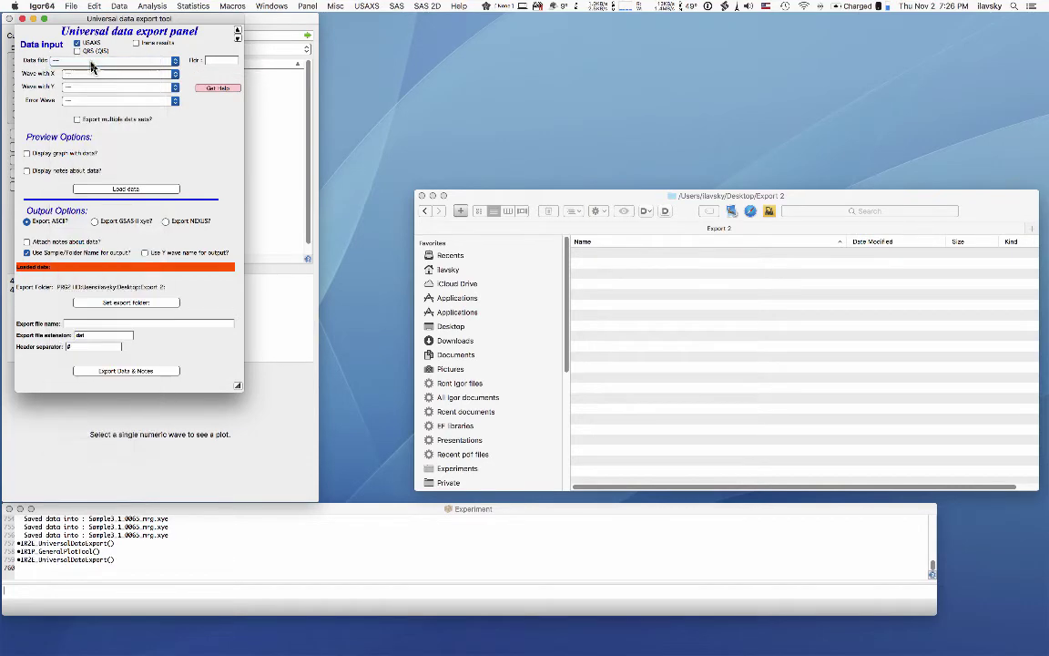
click(91, 61)
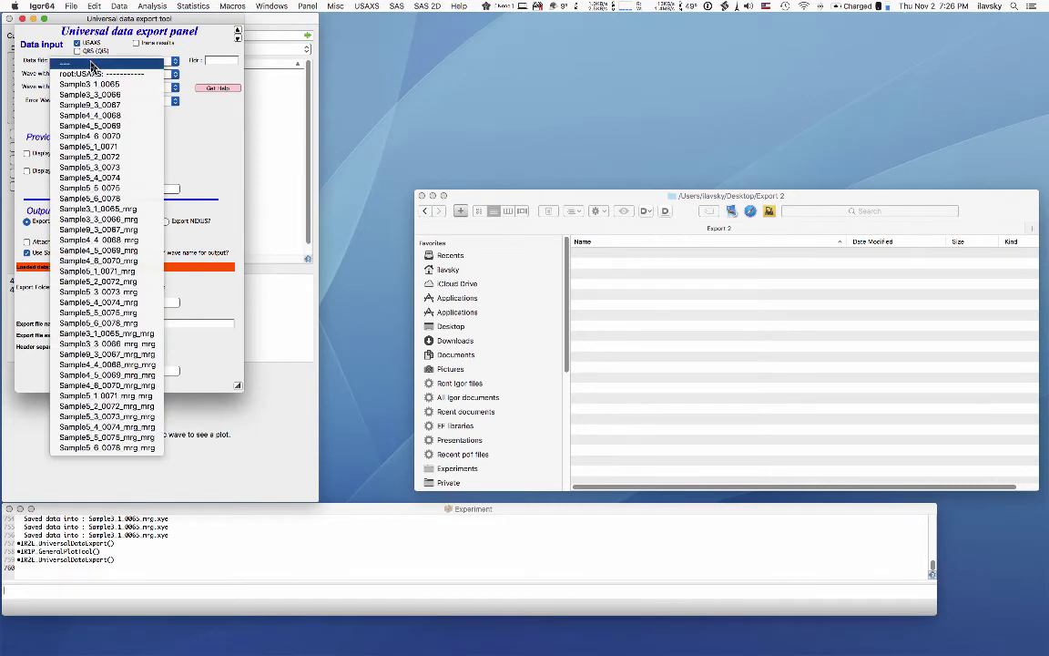
click(90, 213)
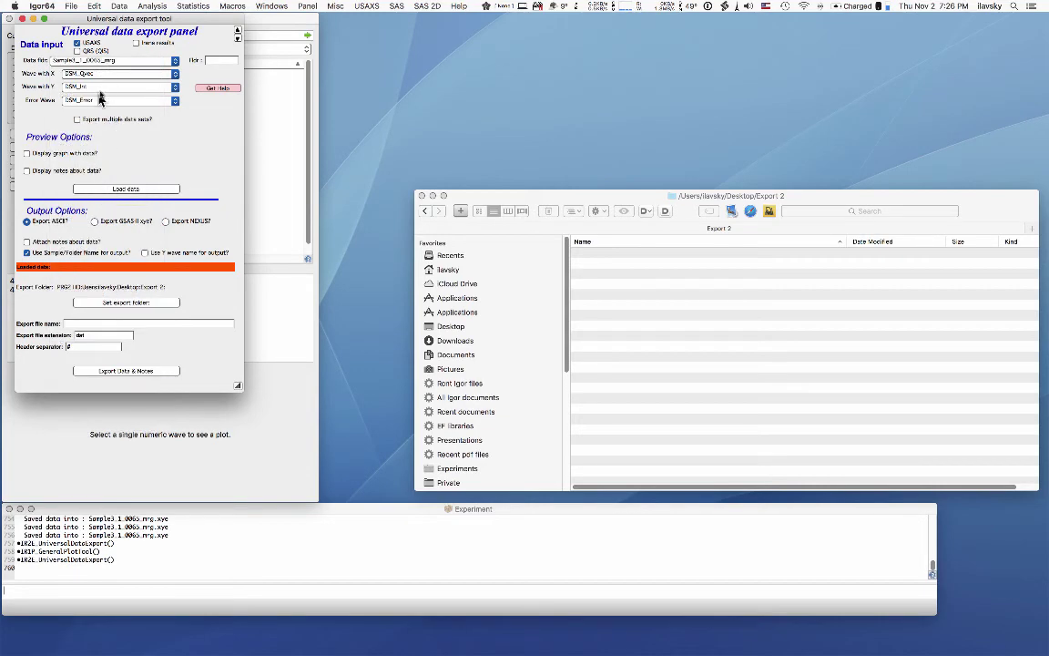
click(40, 170)
click(95, 189)
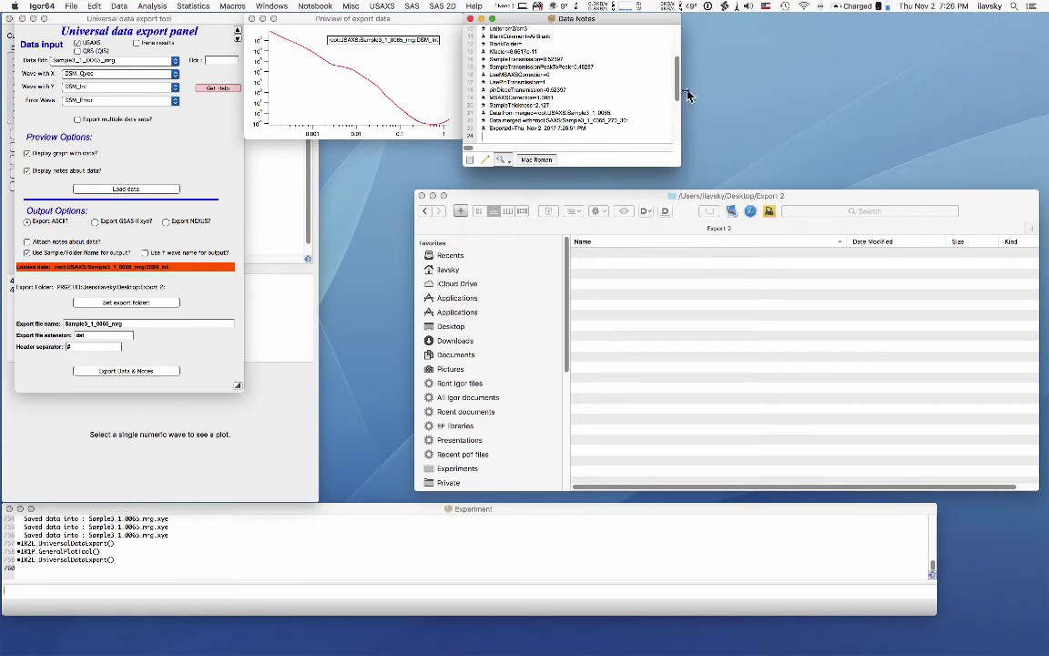
Step: Enable attached data notes, reload the sample, and review the file extension and header separator
mouse_move(676, 86)
mouse_down()
mouse_move(676, 32)
mouse_move(676, 91)
mouse_up()
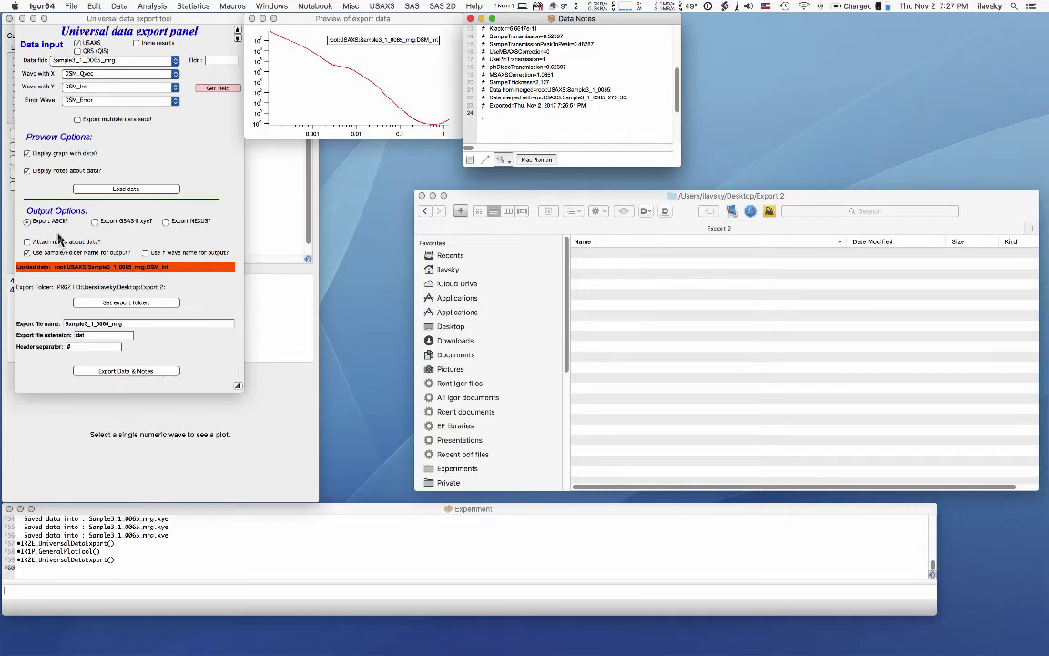
click(28, 253)
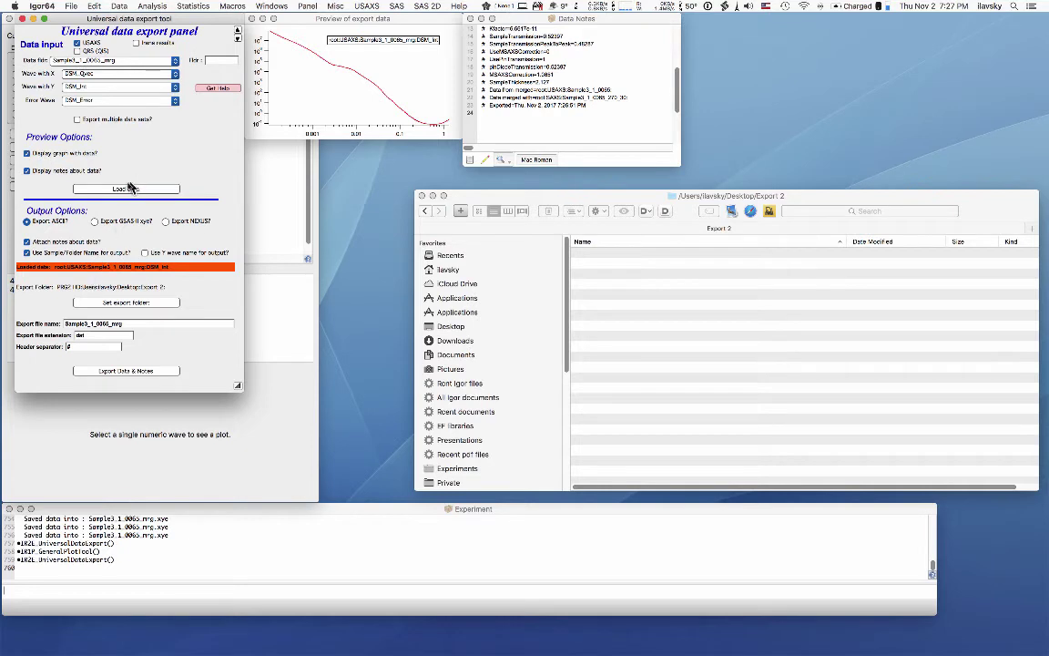
click(126, 189)
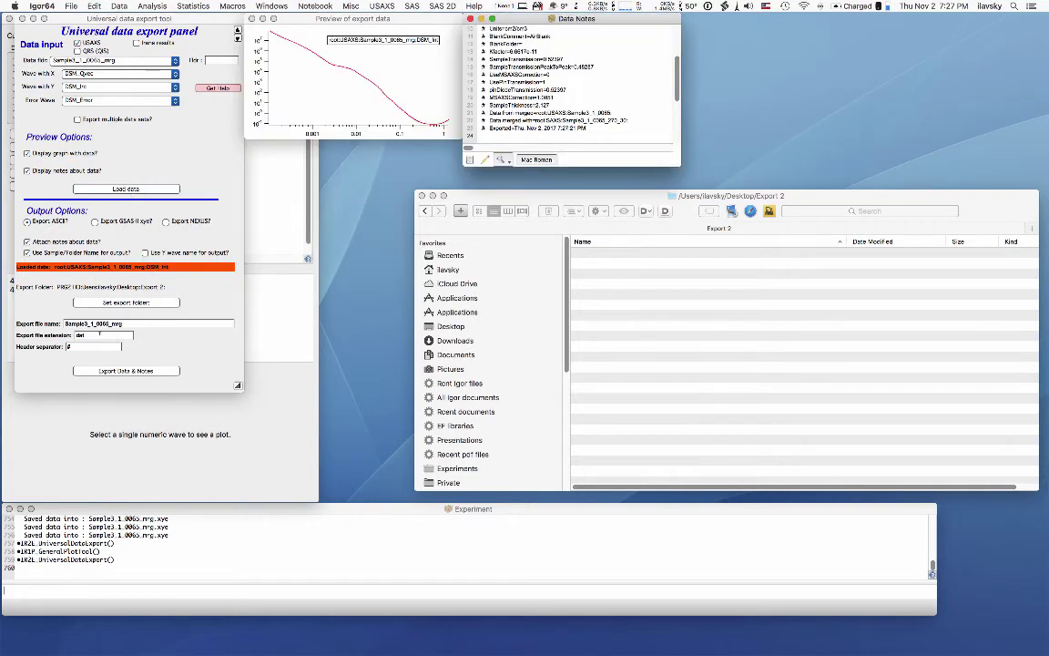
click(131, 324)
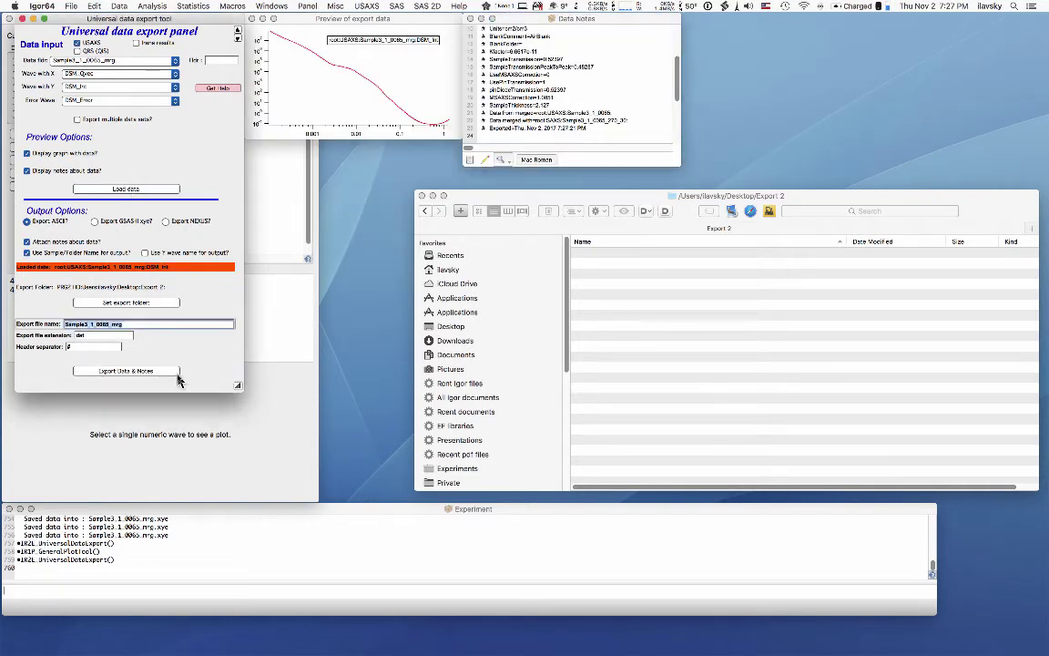
click(90, 335)
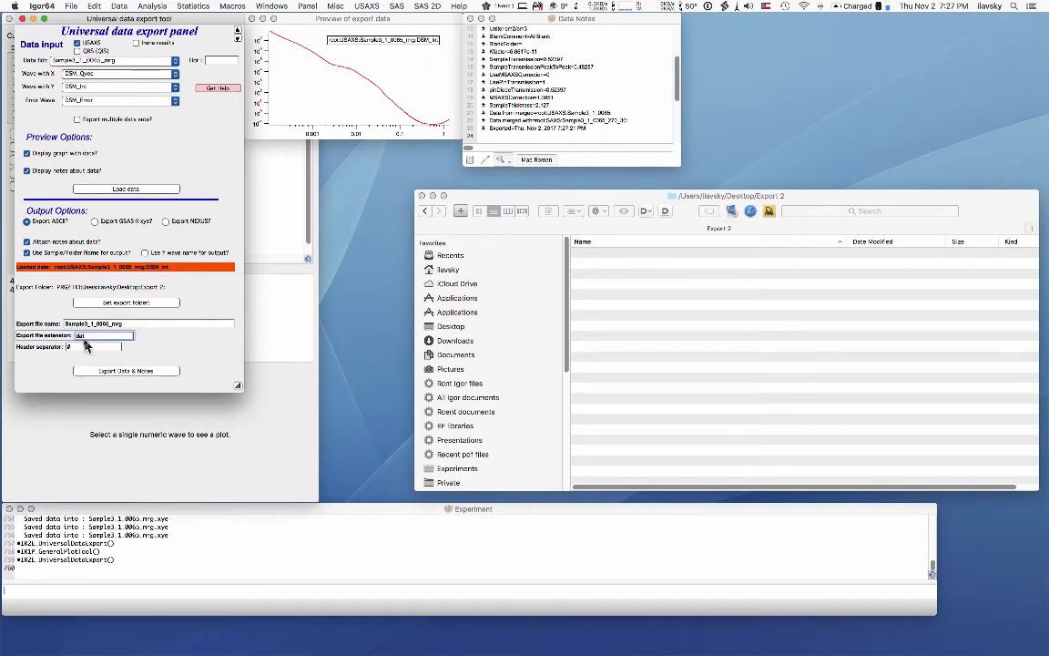
click(84, 346)
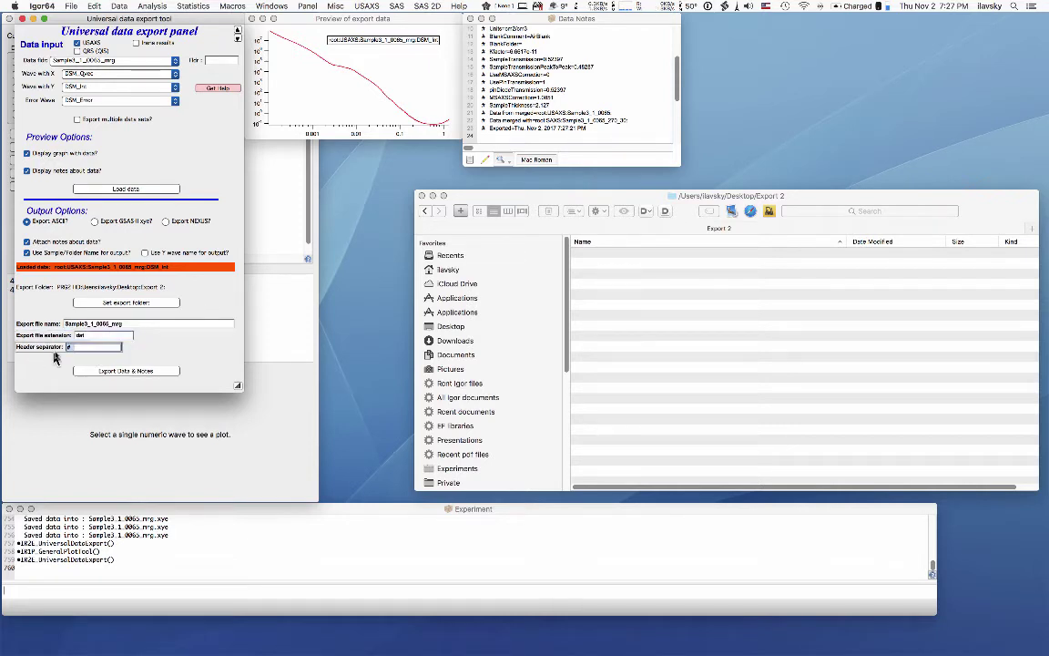
key(super+a)
Step: Set the export folder to Export 2 and export Sample3_1_0065_mrg.dat with notes as ASCII
click(137, 303)
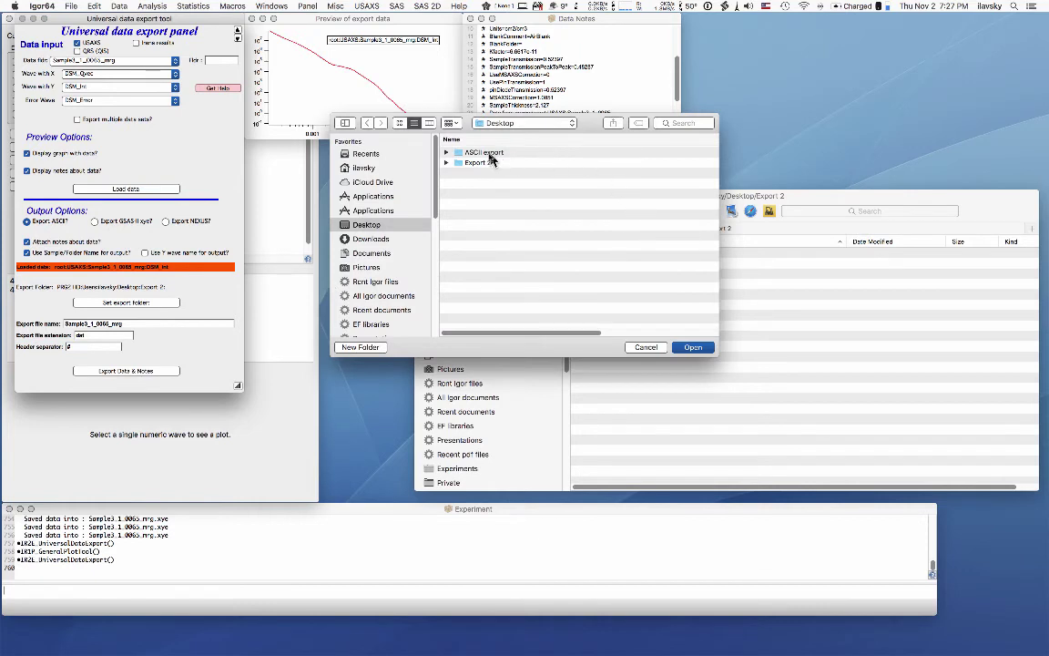
double_click(478, 162)
click(693, 347)
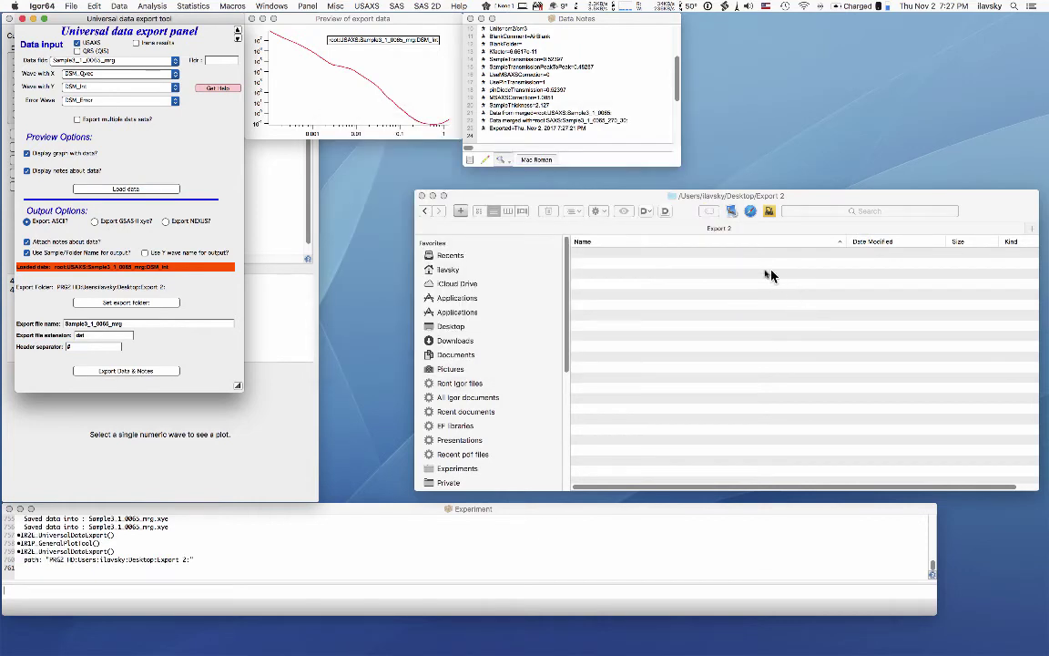
click(124, 372)
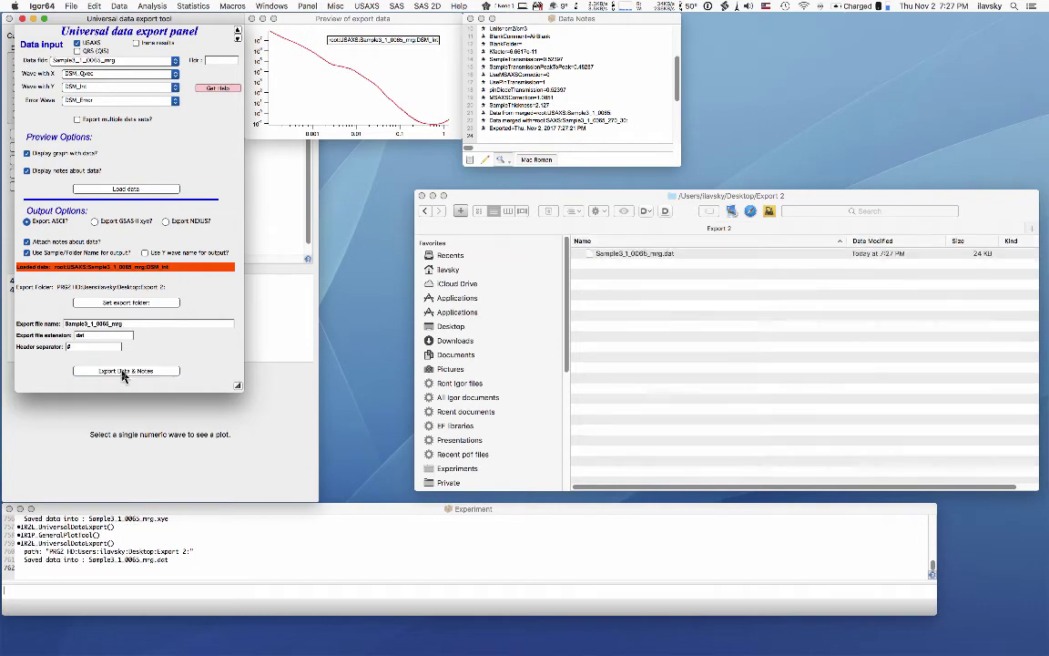
double_click(614, 256)
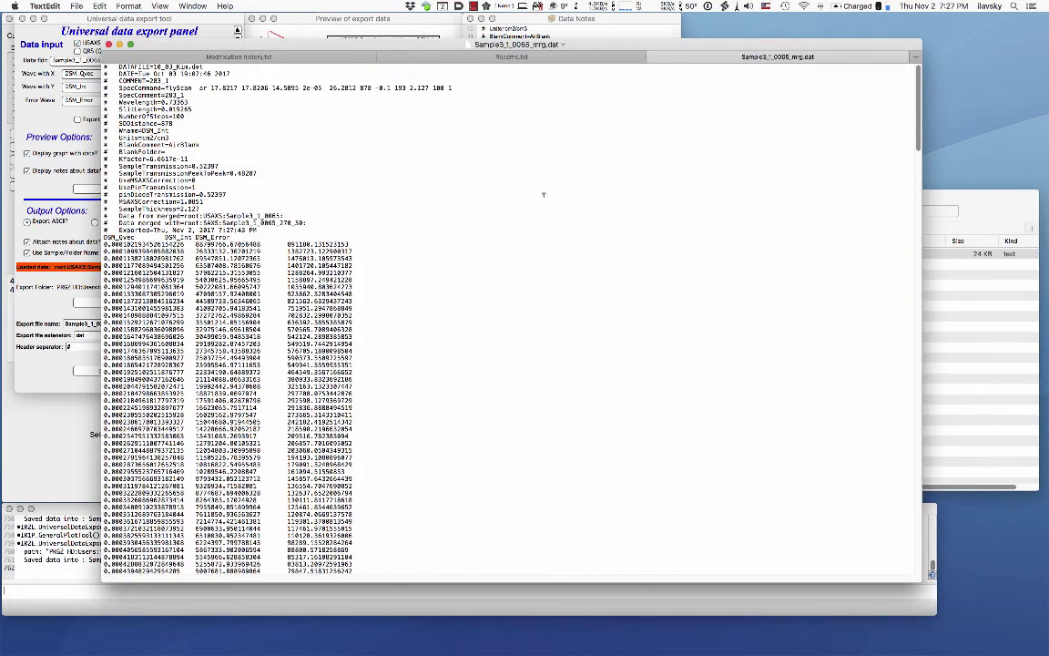
drag(514, 45, 521, 30)
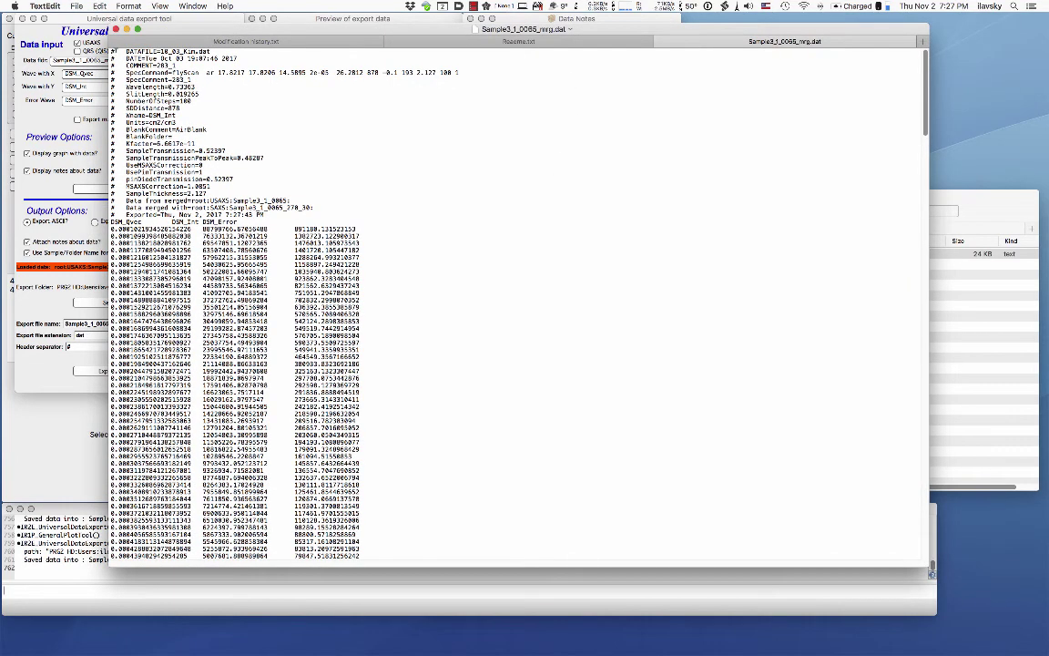
drag(114, 59, 114, 124)
drag(110, 221, 275, 221)
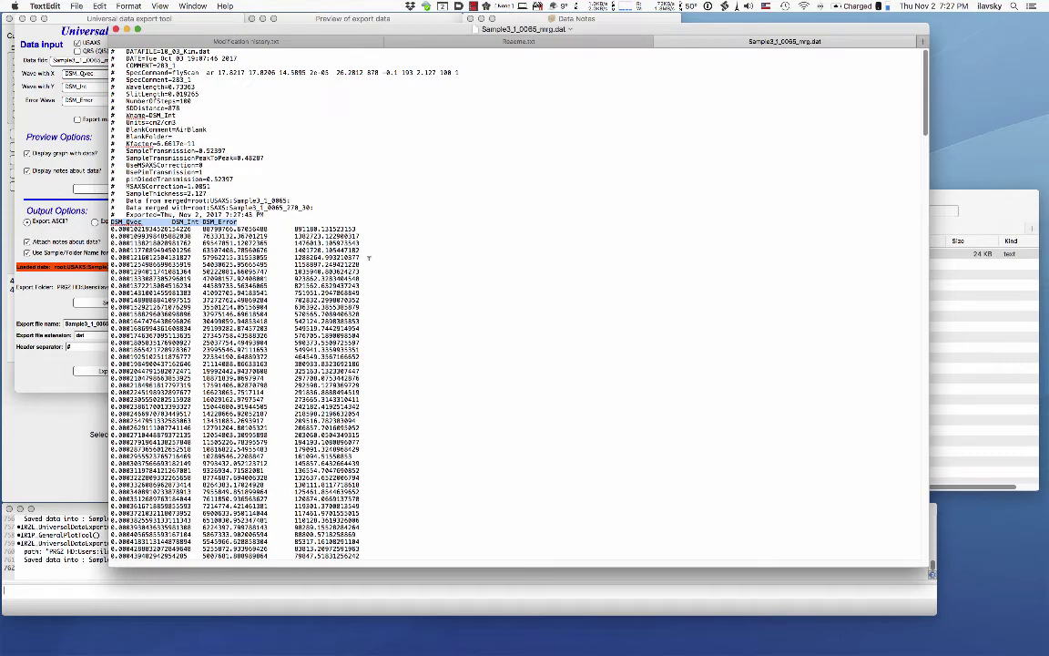
drag(667, 37, 678, 33)
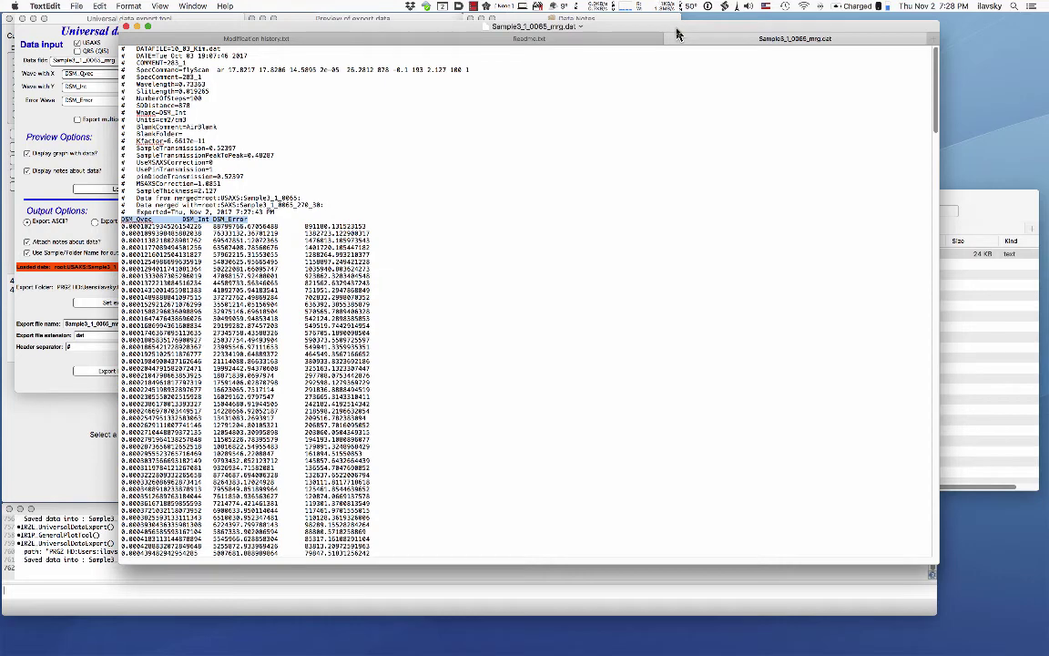
key(super+q)
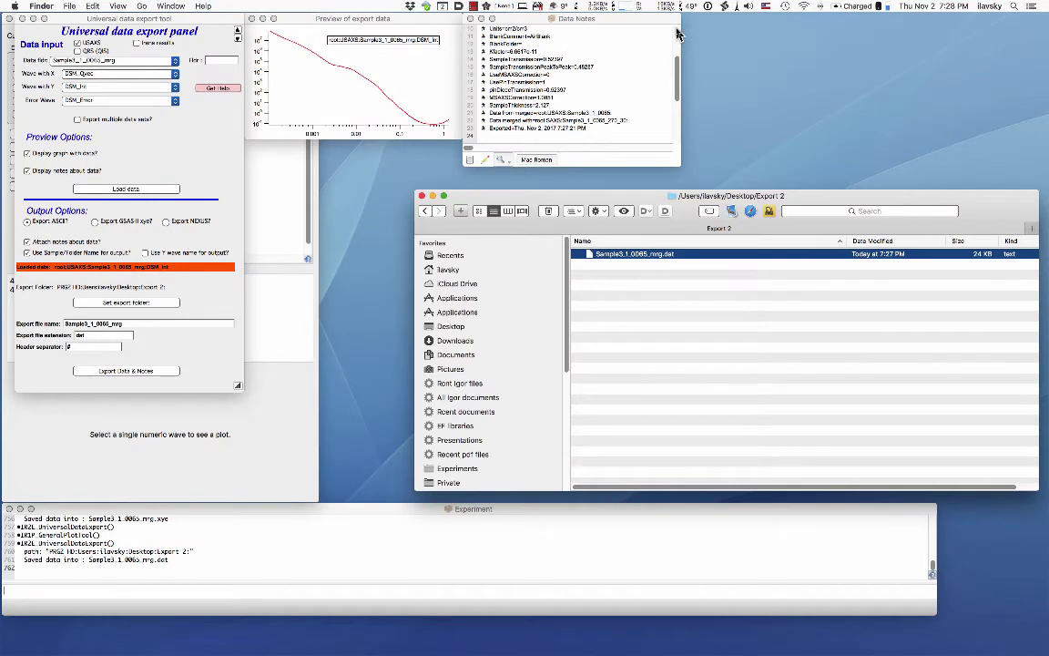
click(477, 22)
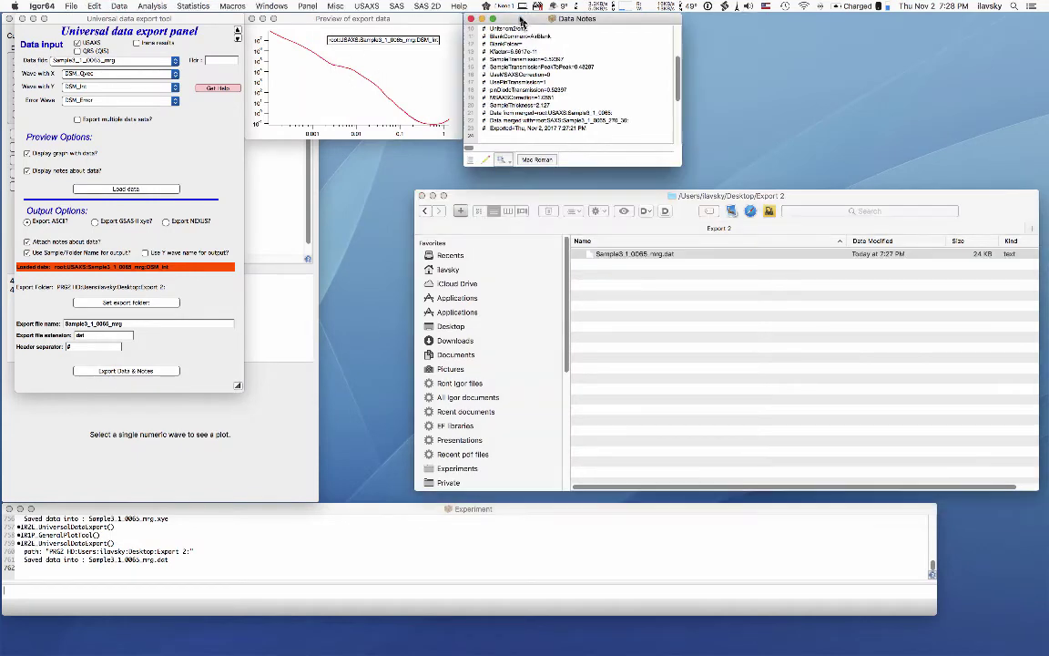
click(194, 142)
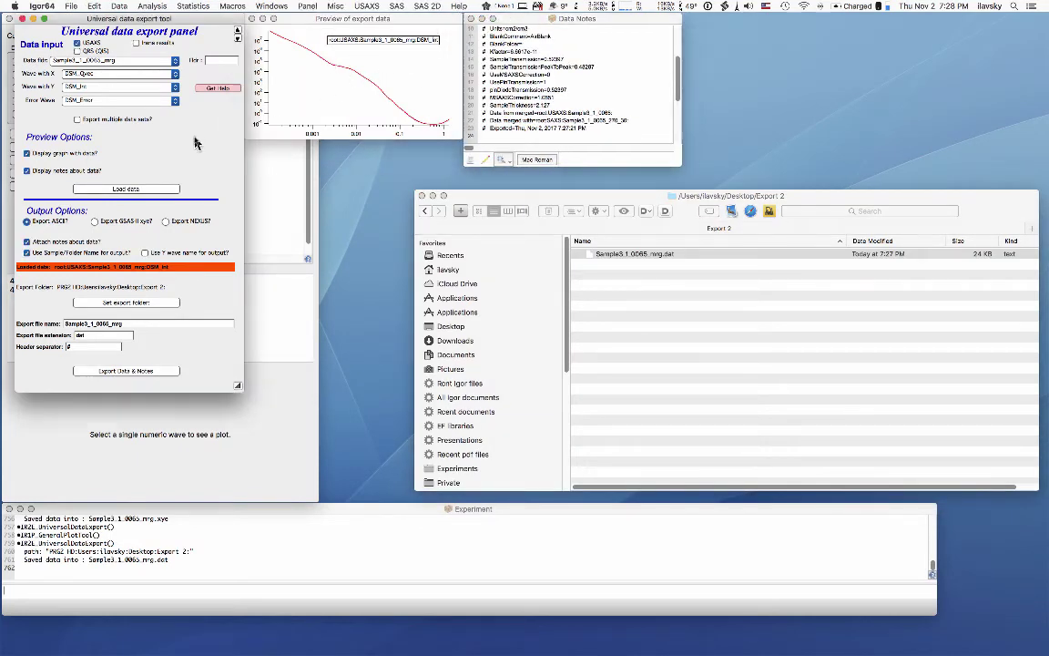
Step: Switch the output to NeXus, dismiss the slit-smeared warning, and export Sample3_1_0065_mrg.h5
click(166, 224)
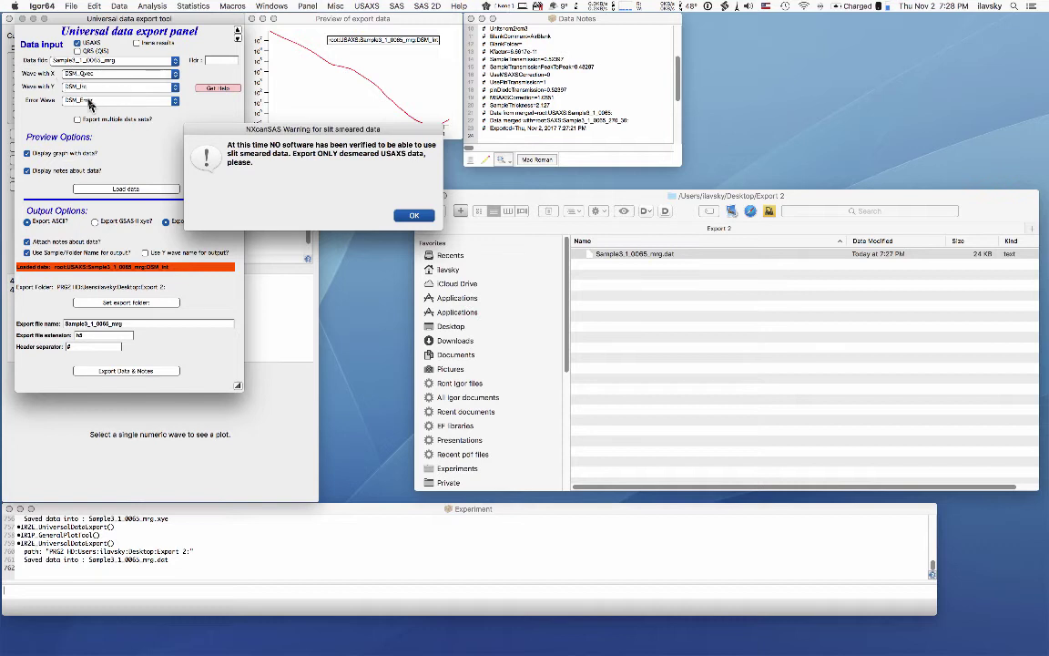
click(414, 217)
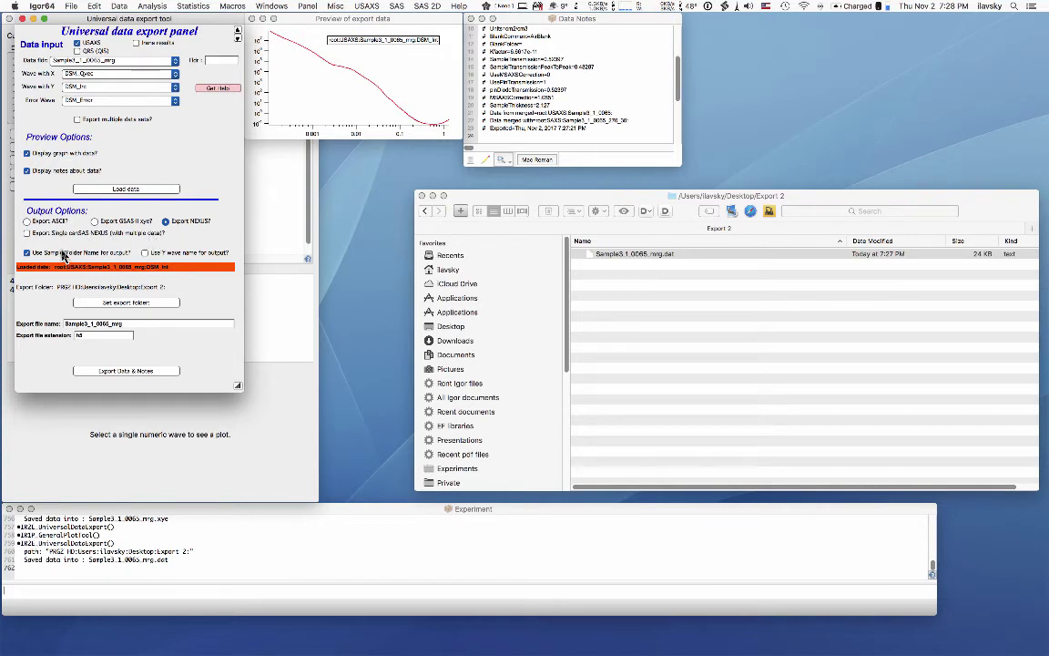
click(107, 370)
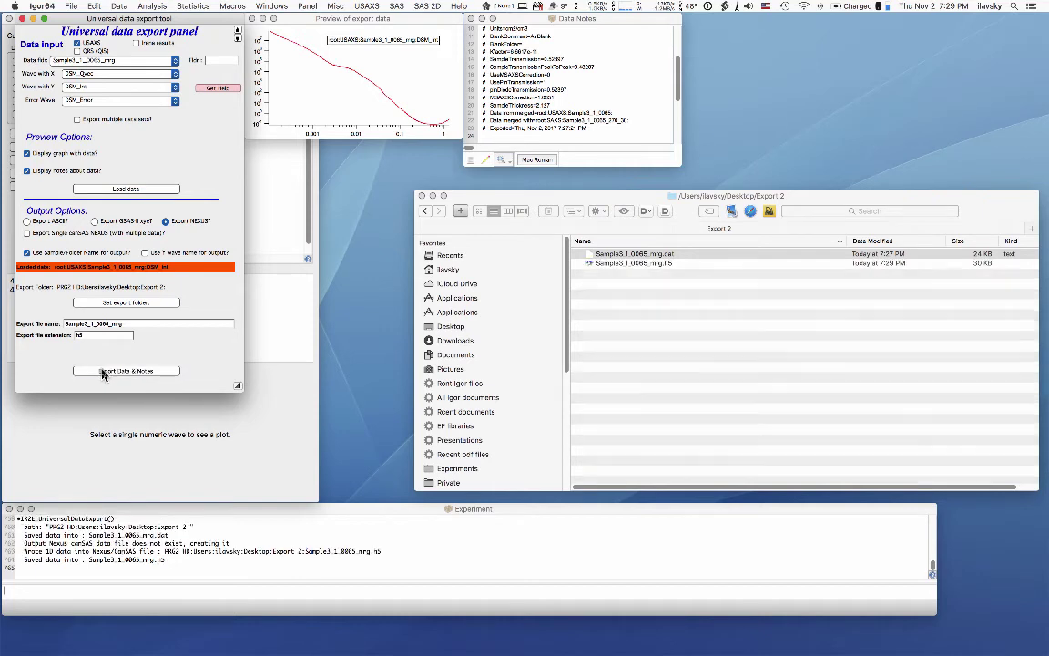
Step: Load Sample3_1_0065_mrg.h5 from Export 2 into HDFView, replacing the previously open file
double_click(648, 265)
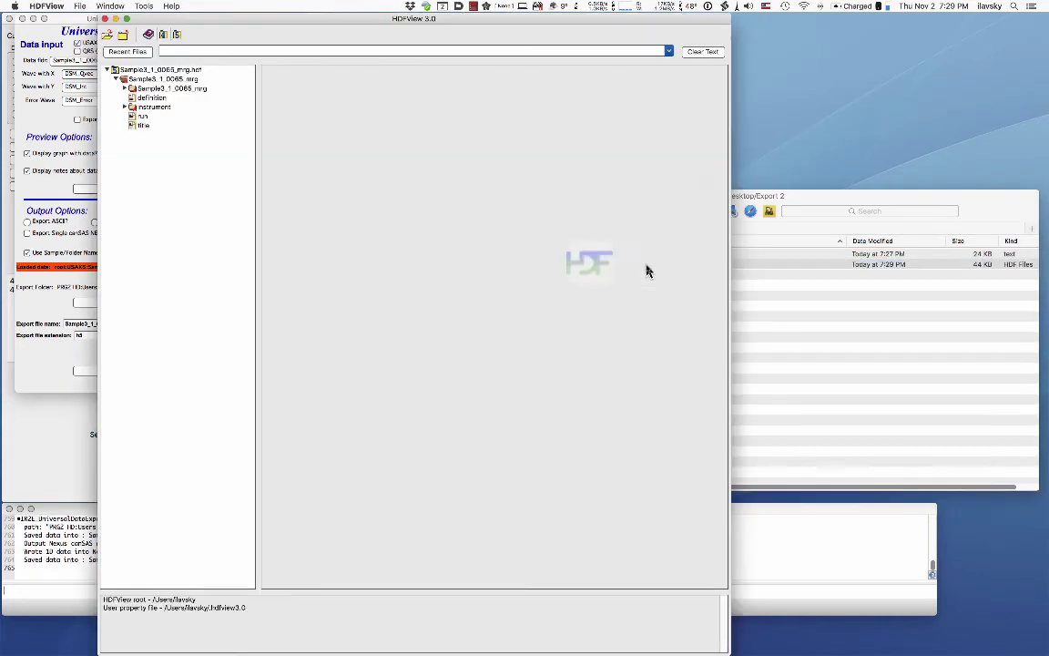
right_click(111, 69)
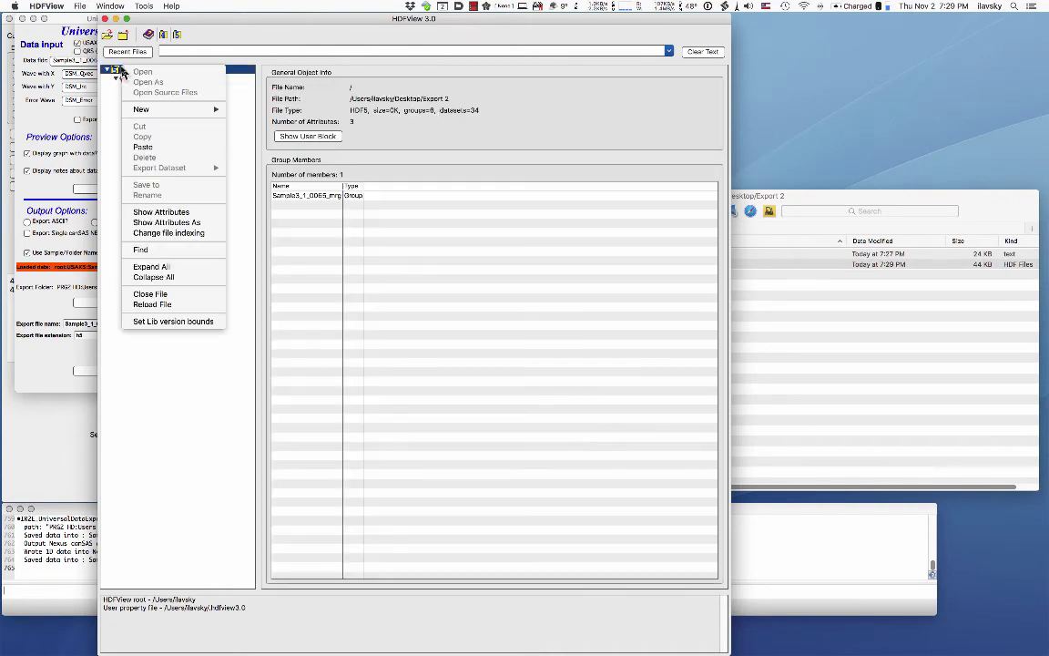
click(148, 293)
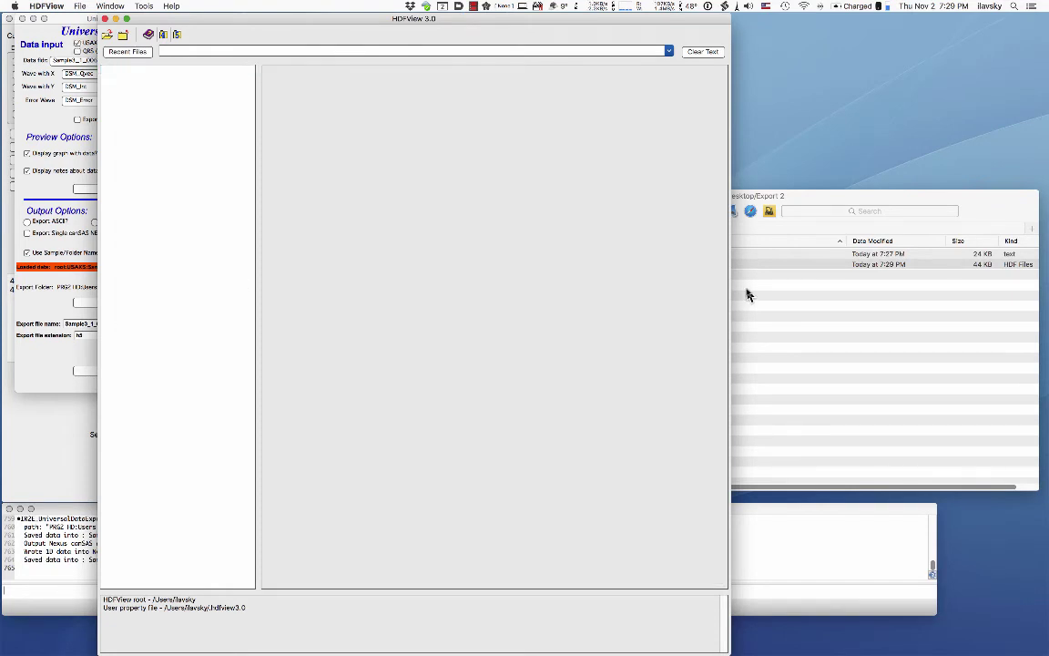
click(670, 266)
drag(670, 269, 229, 209)
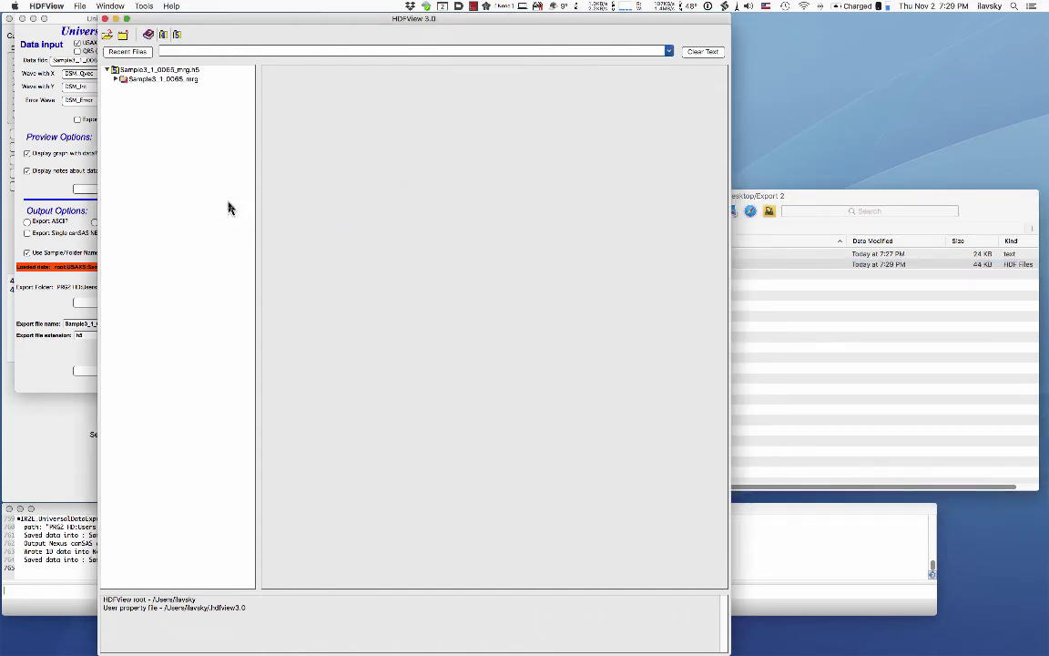
Step: Expand the sample, data and instrument groups to inspect incident_wavelength
click(117, 79)
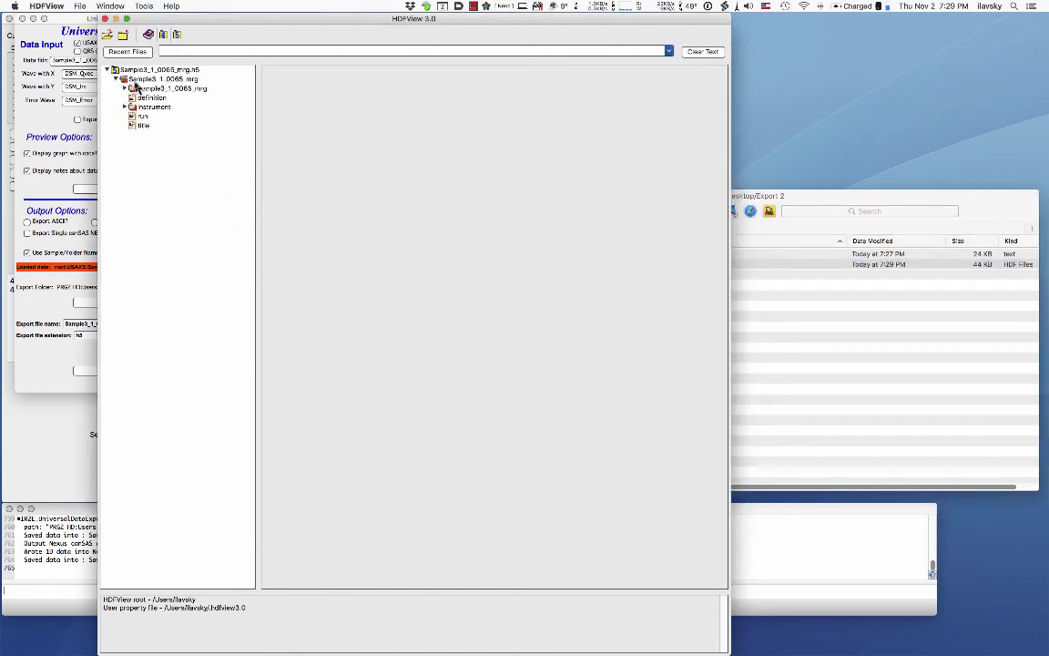
click(124, 89)
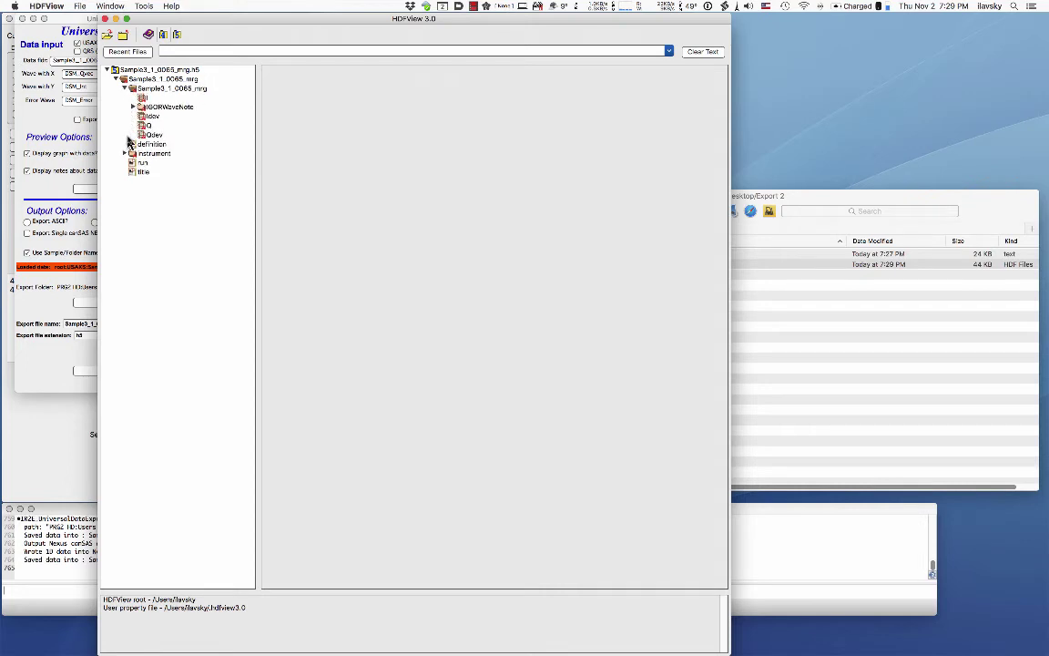
click(125, 153)
click(142, 173)
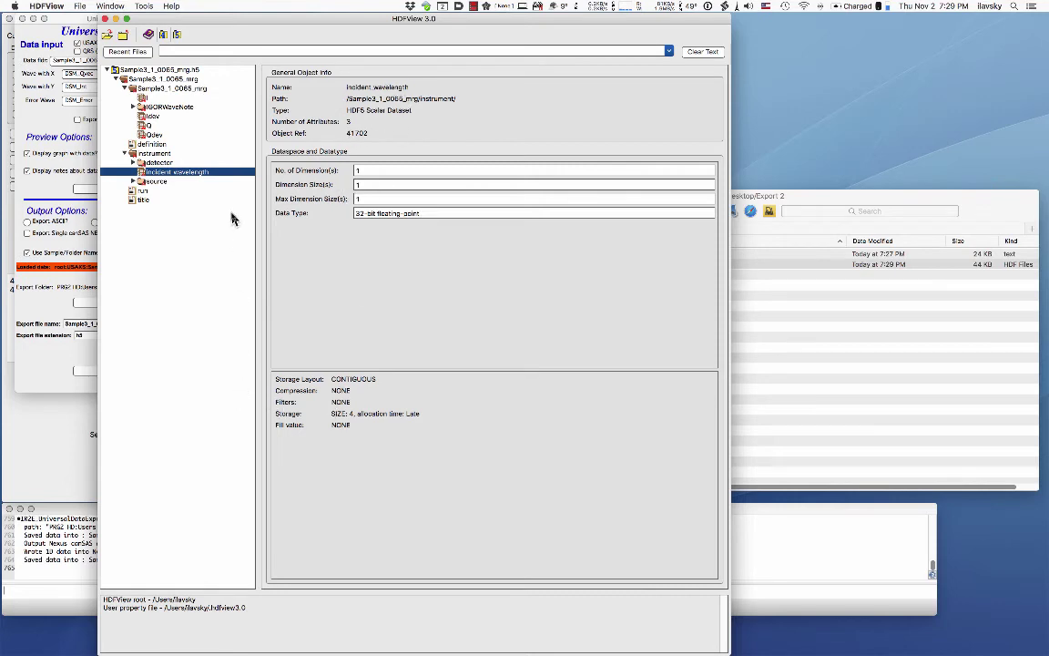
scroll(234, 77, down, 1)
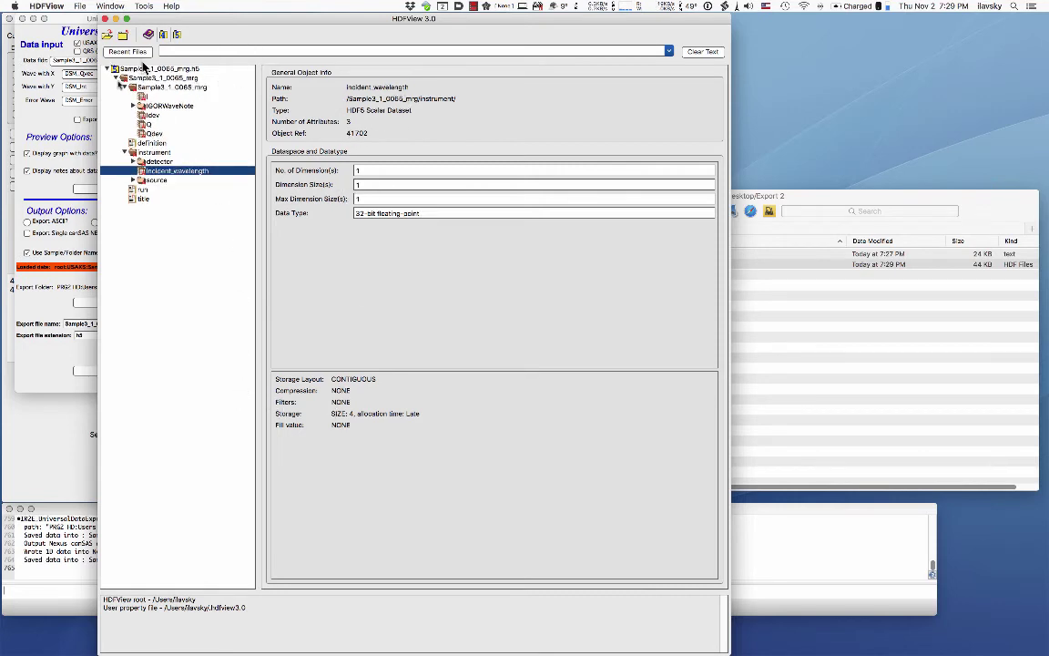
scroll(109, 82, up, 1)
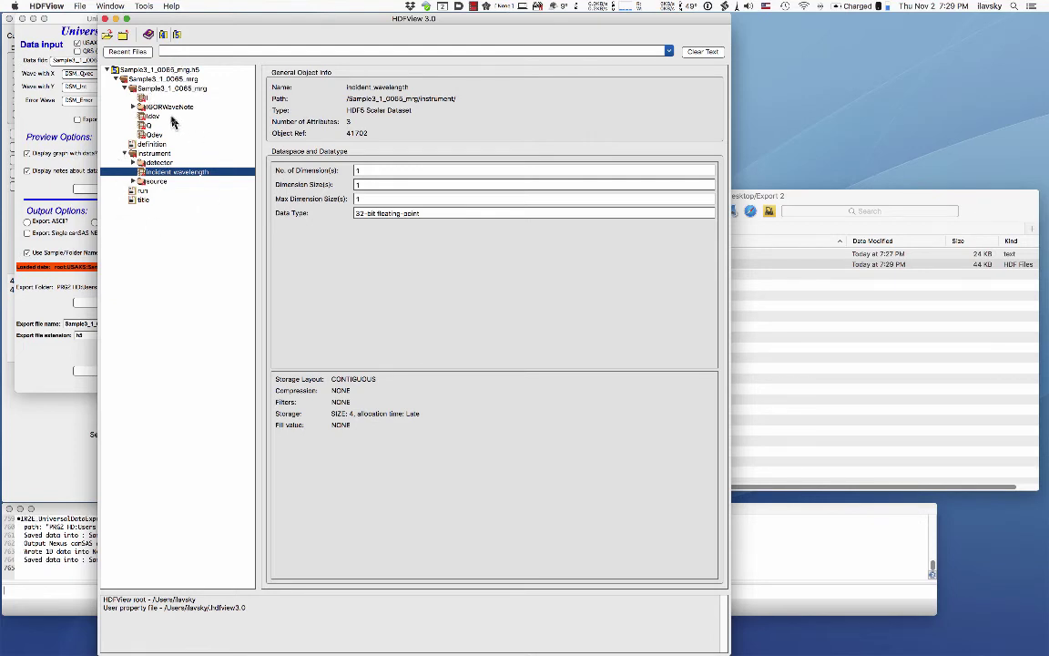
key(super+q)
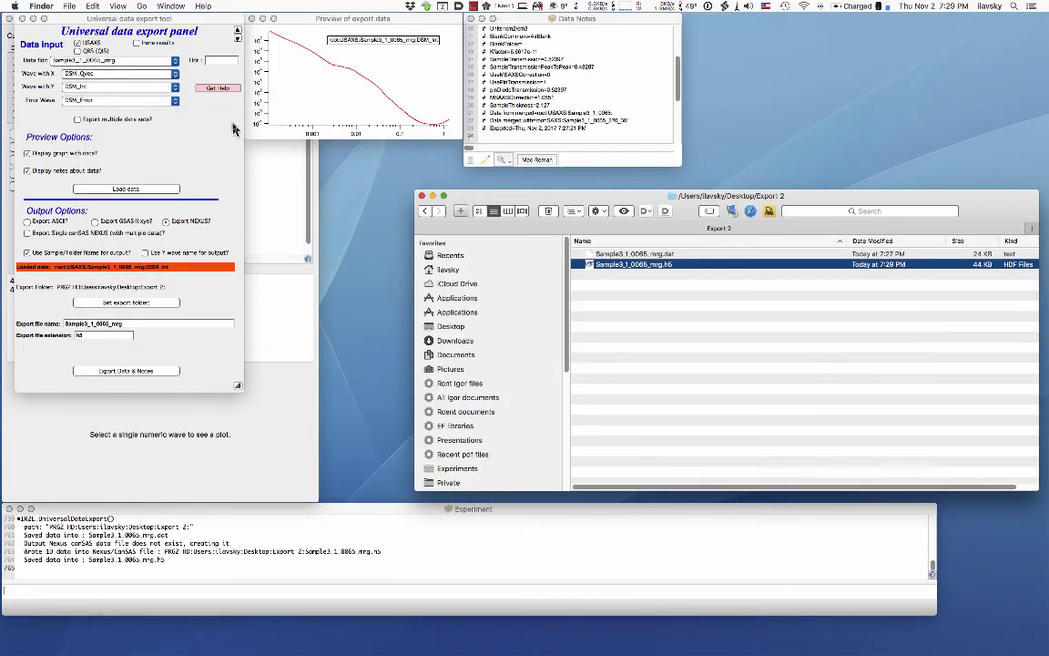
click(212, 117)
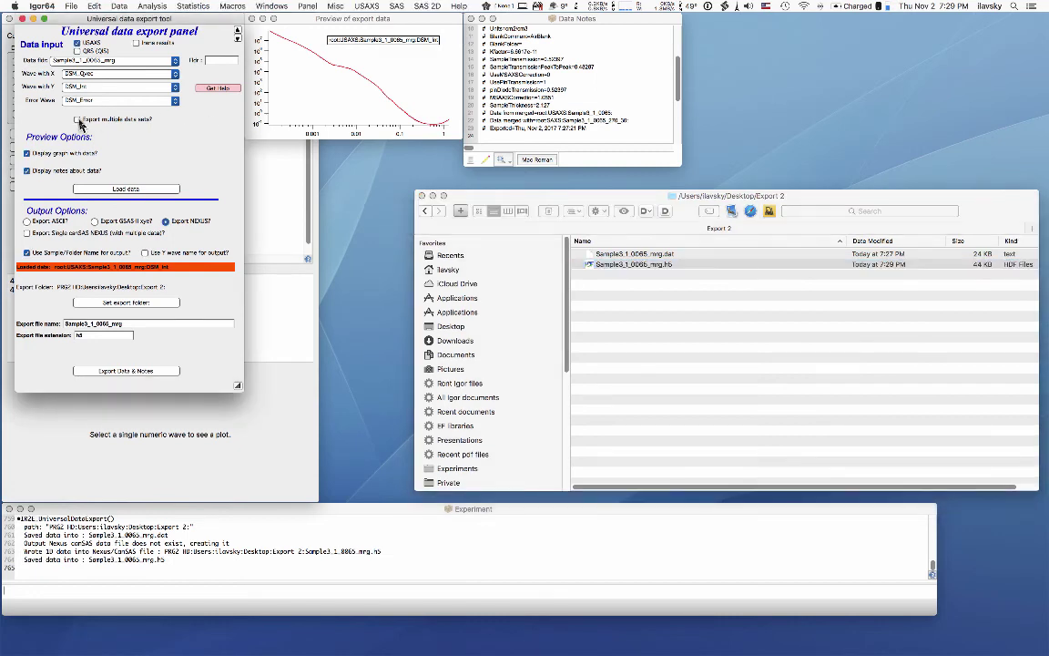
click(78, 120)
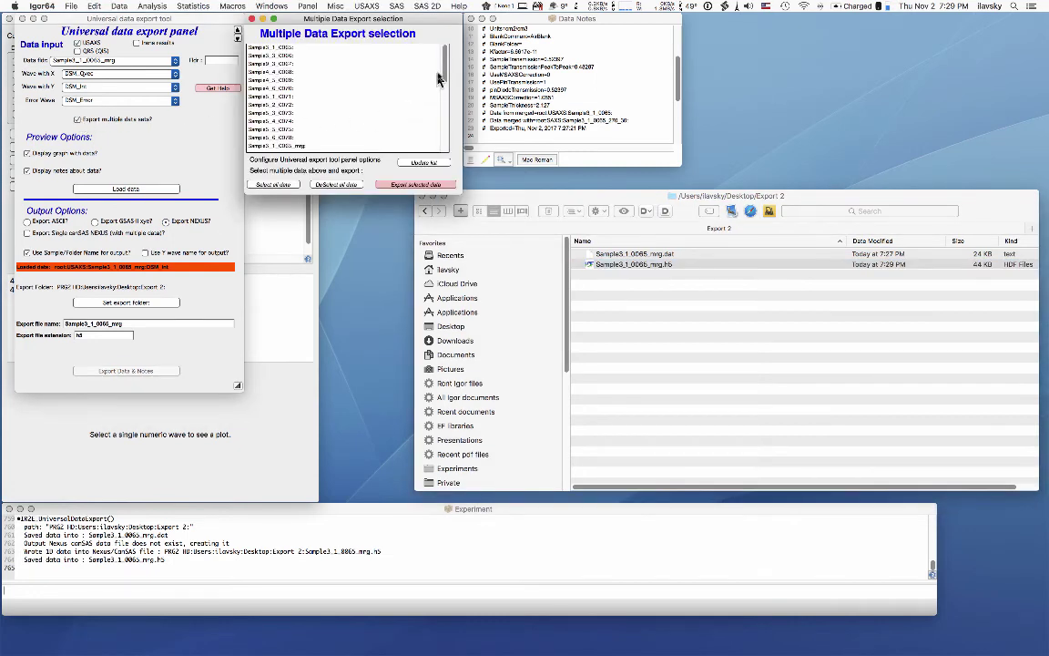
drag(445, 77, 438, 139)
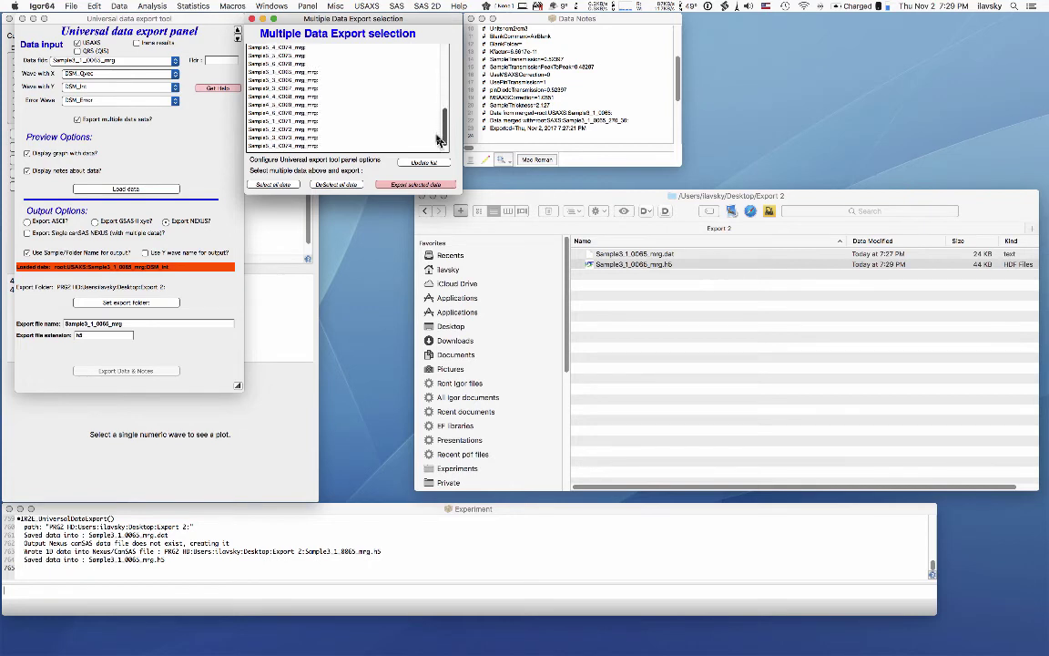
click(282, 73)
shift+click(285, 144)
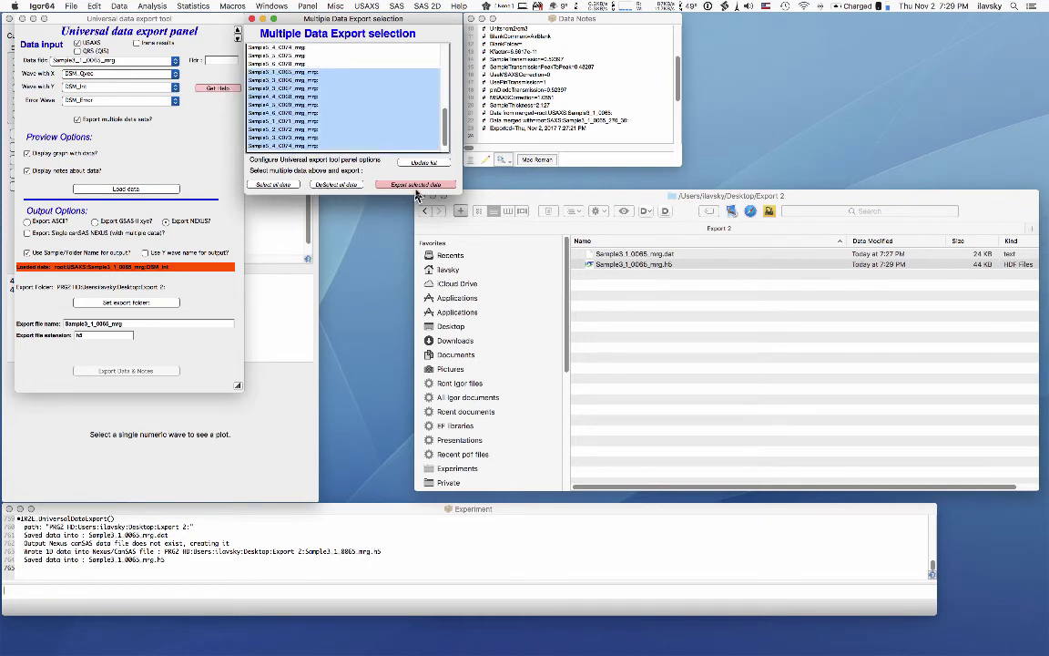
click(252, 18)
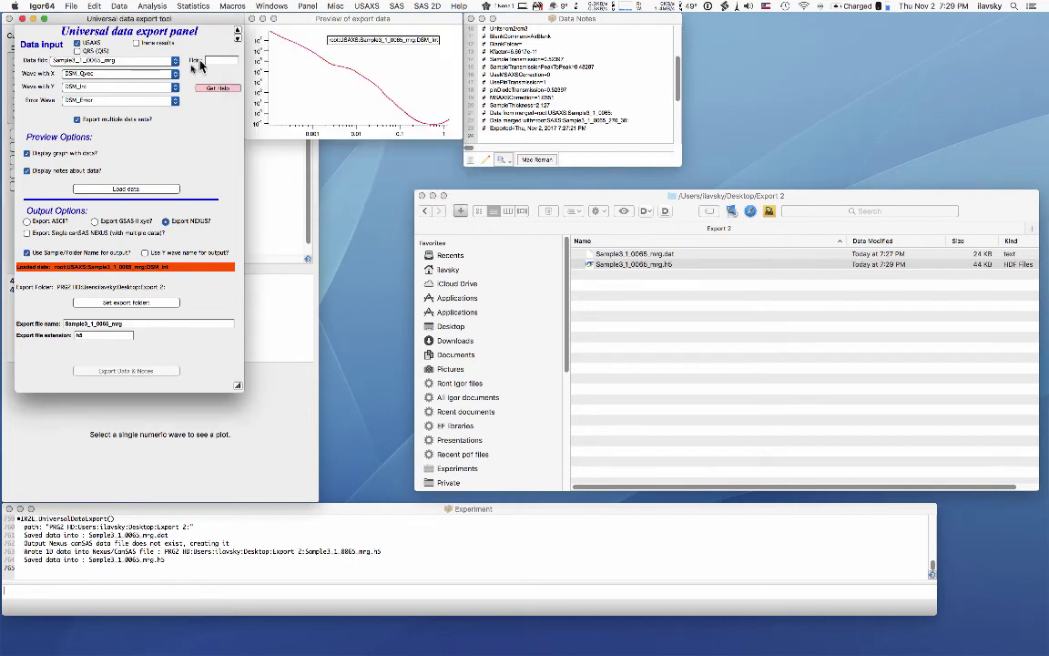
click(79, 120)
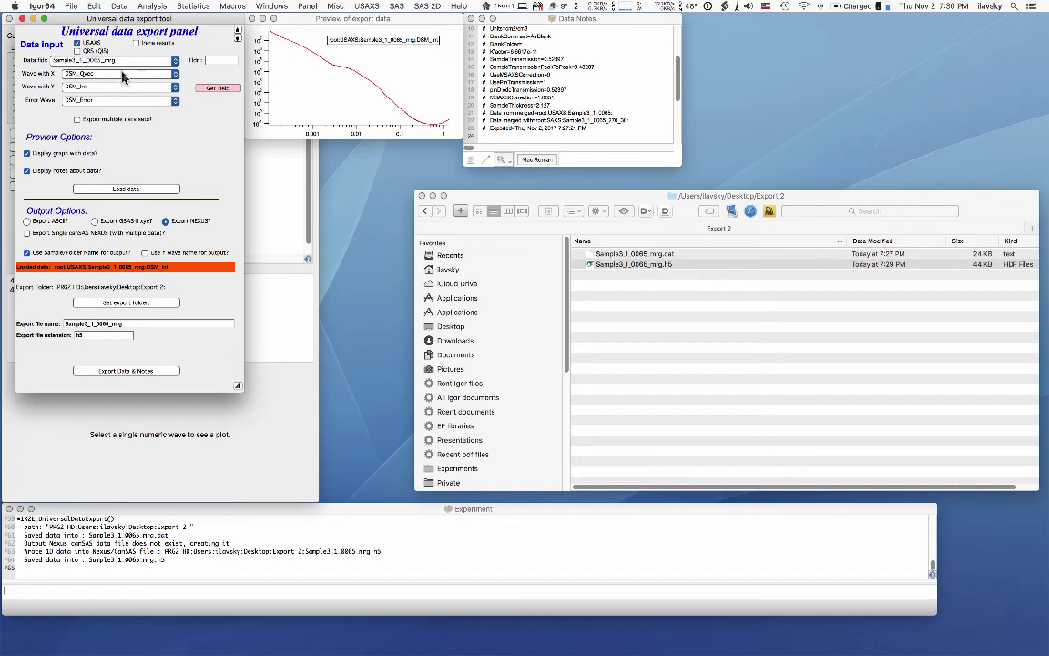
Step: Load the QRS SAXS data Sample3_1_0065_270_30 and write it into the NeXus file
click(79, 51)
click(86, 60)
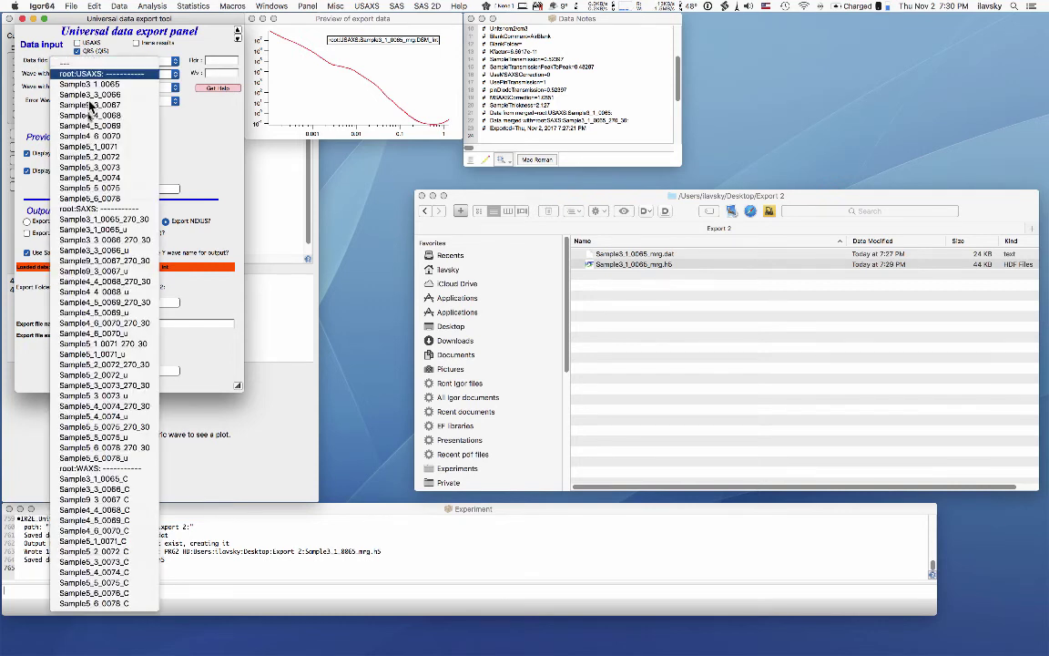
click(95, 220)
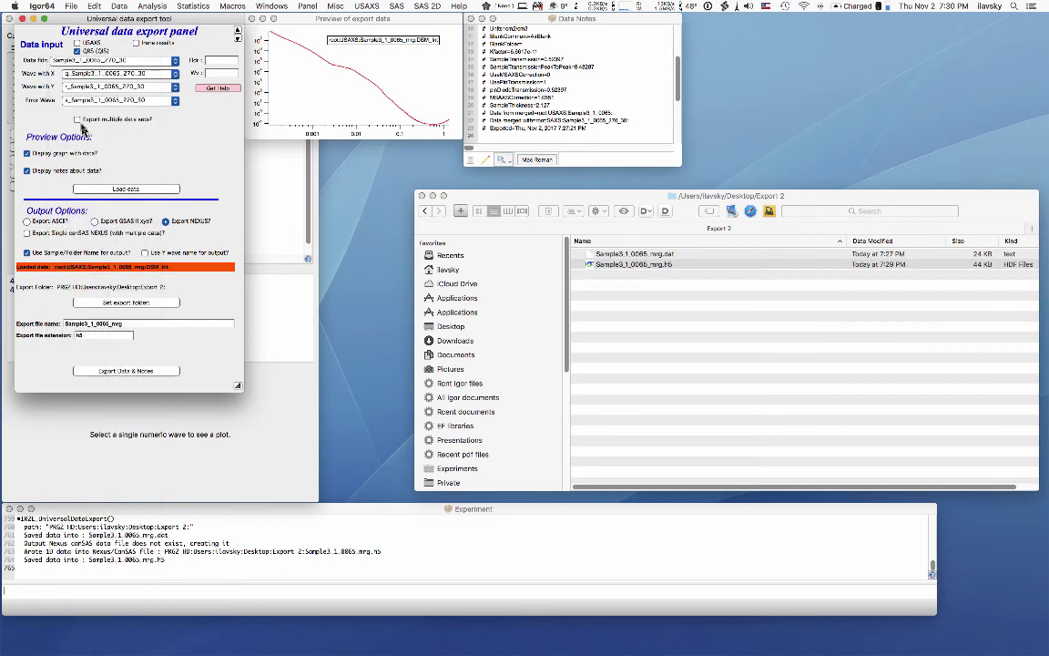
click(125, 190)
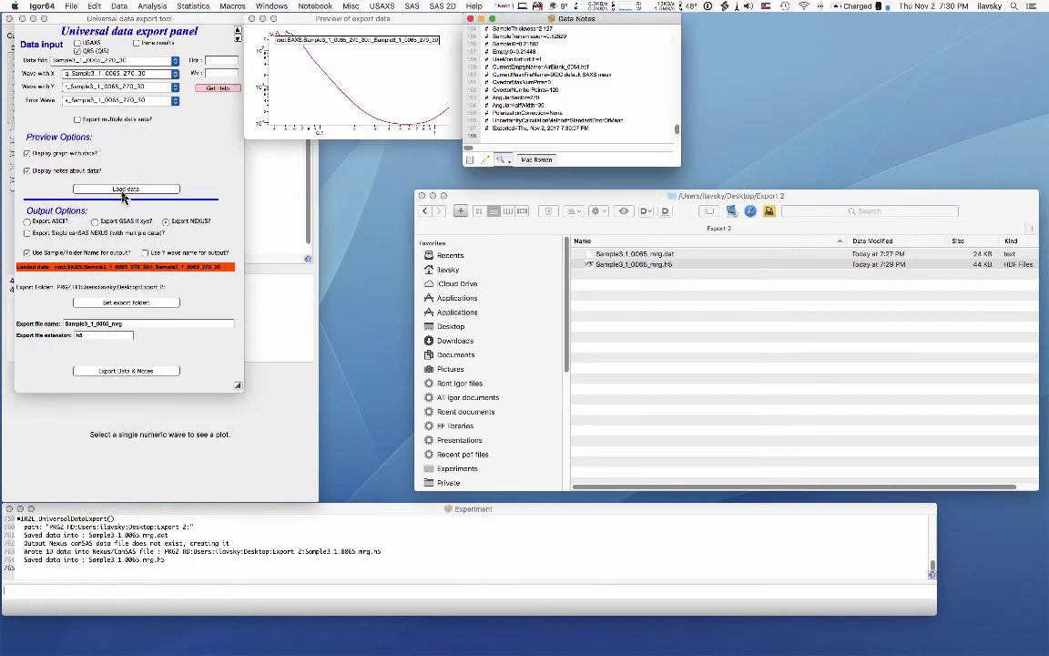
click(118, 372)
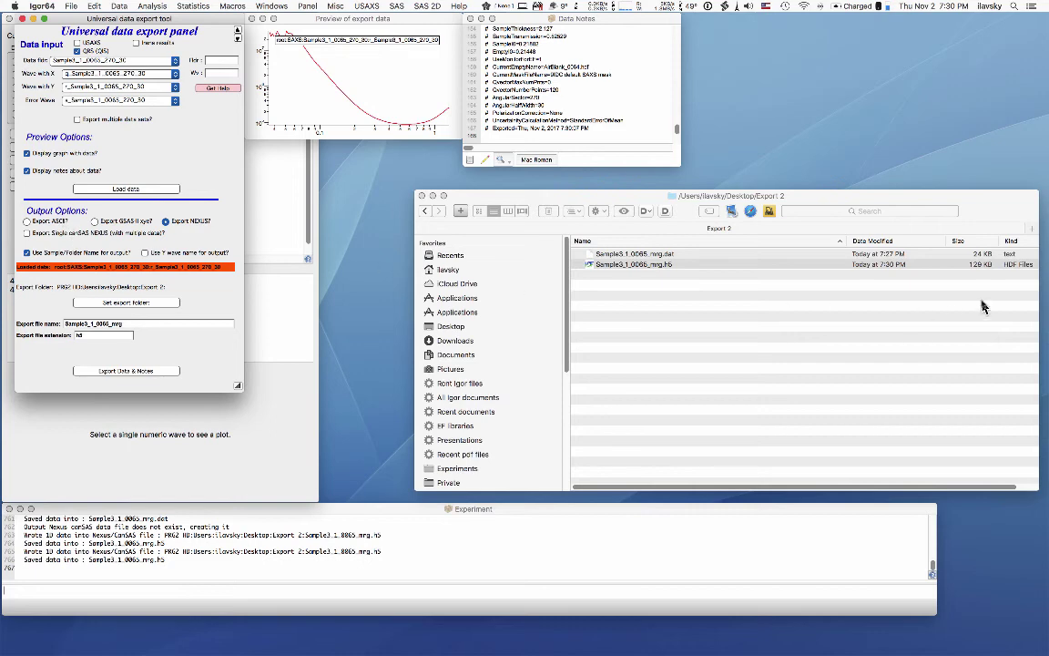
double_click(626, 254)
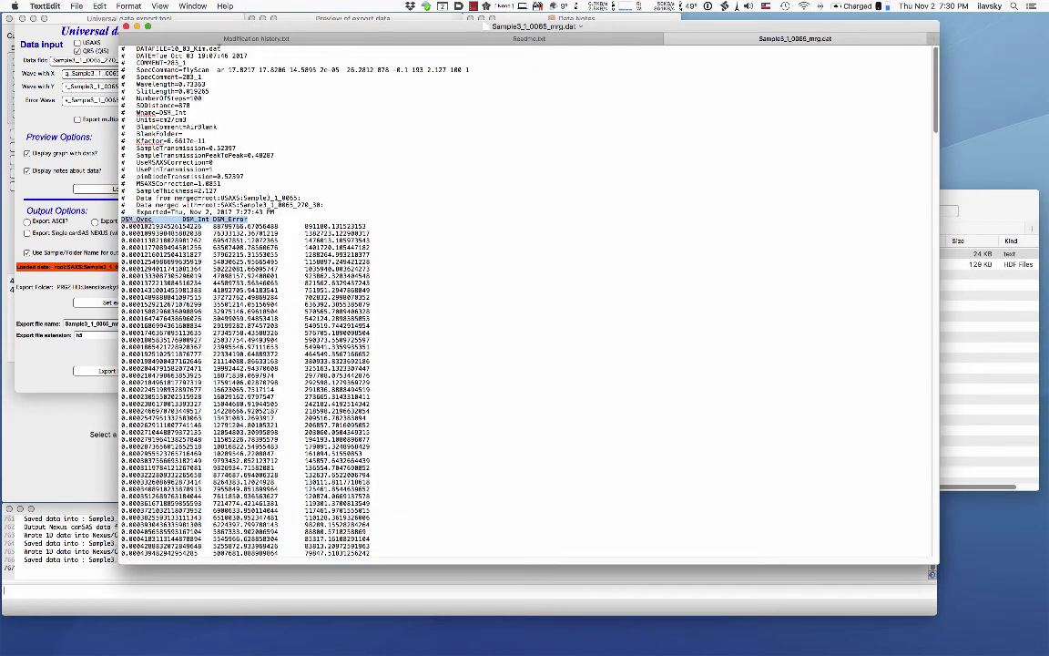
click(671, 39)
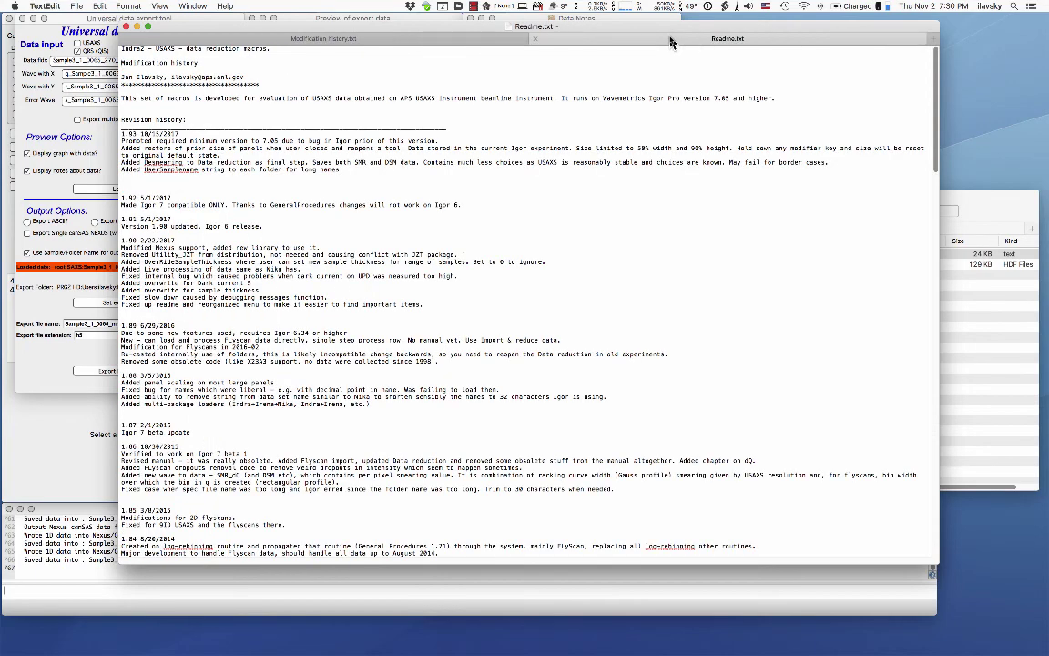
key(super+q)
click(190, 181)
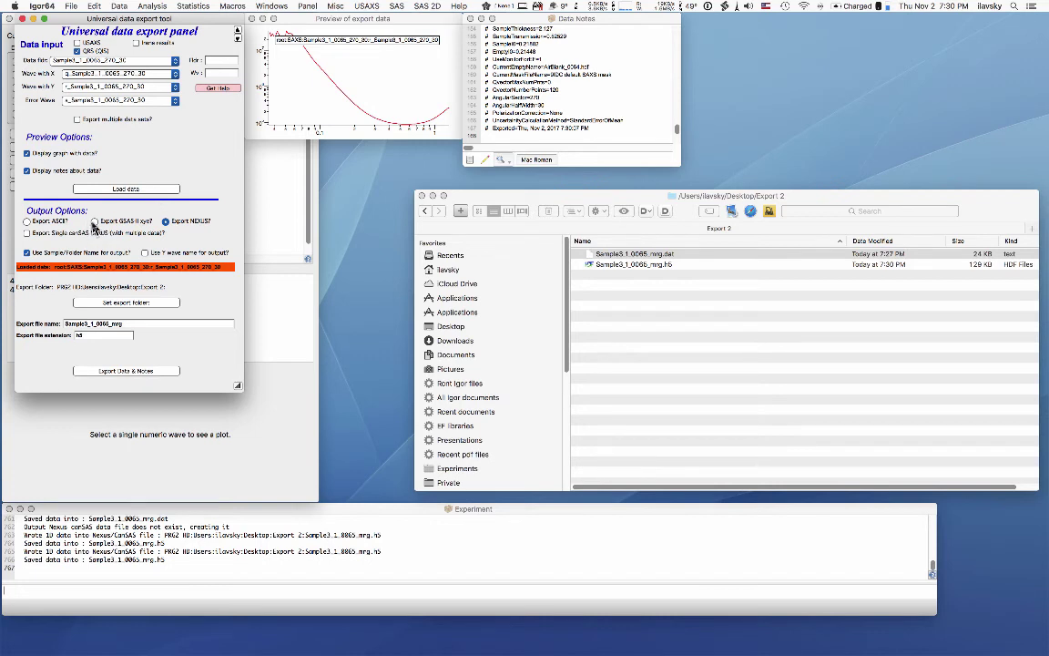
Step: Load the WAXS data Sample3_1_0065_C and choose GSAS-II xye output
click(129, 60)
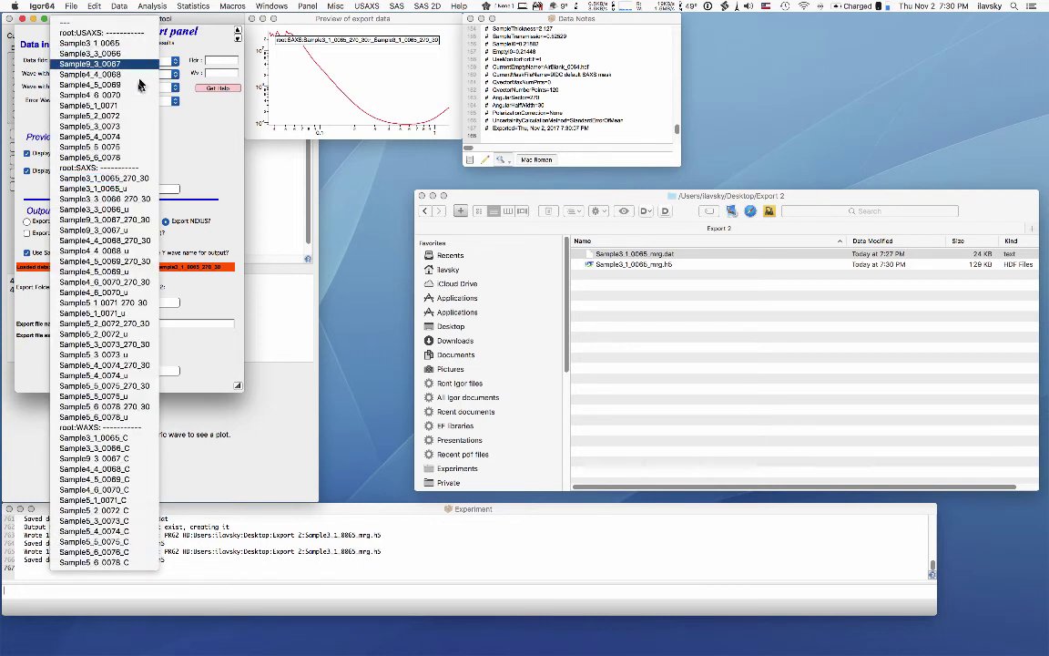
click(94, 437)
click(128, 189)
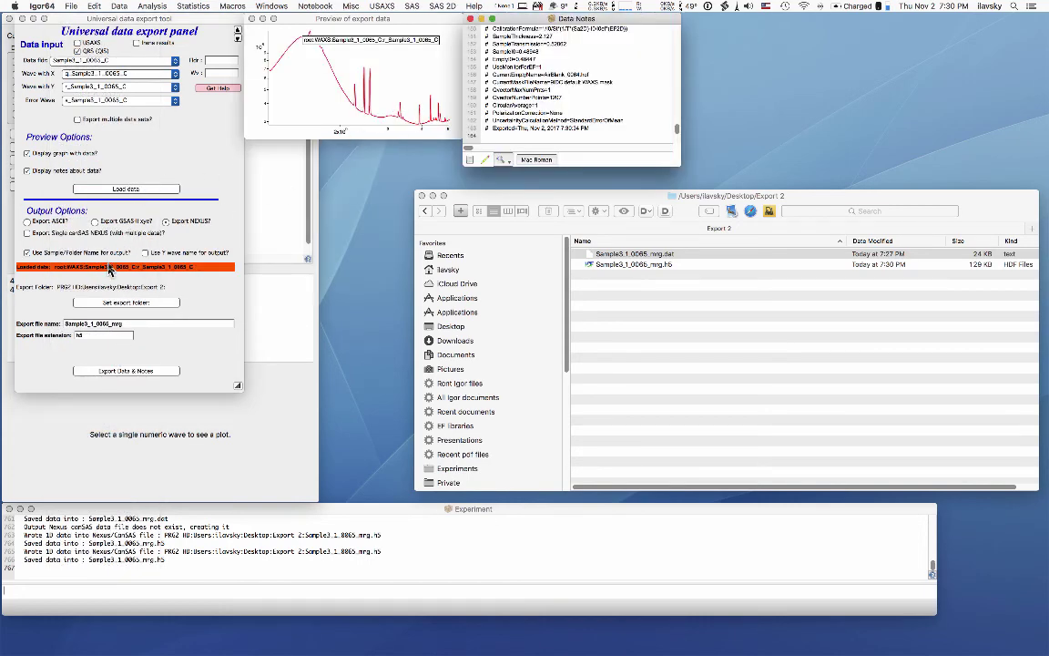
click(95, 223)
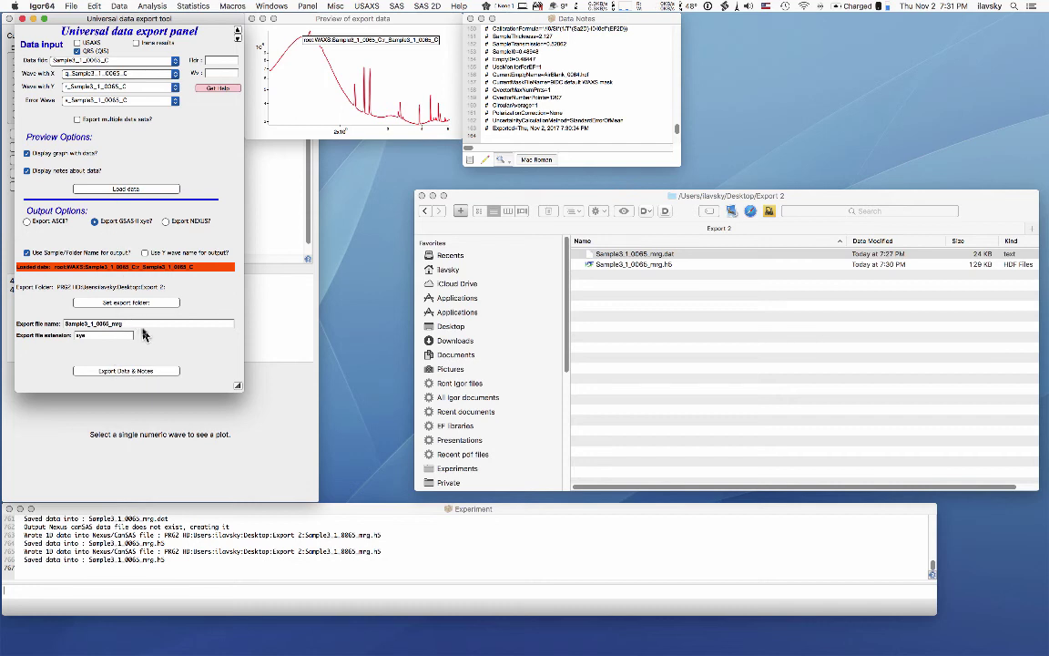
Step: Reload and export the data as Sample3_1_0065_mC.xye, then select it in Export 2
click(125, 190)
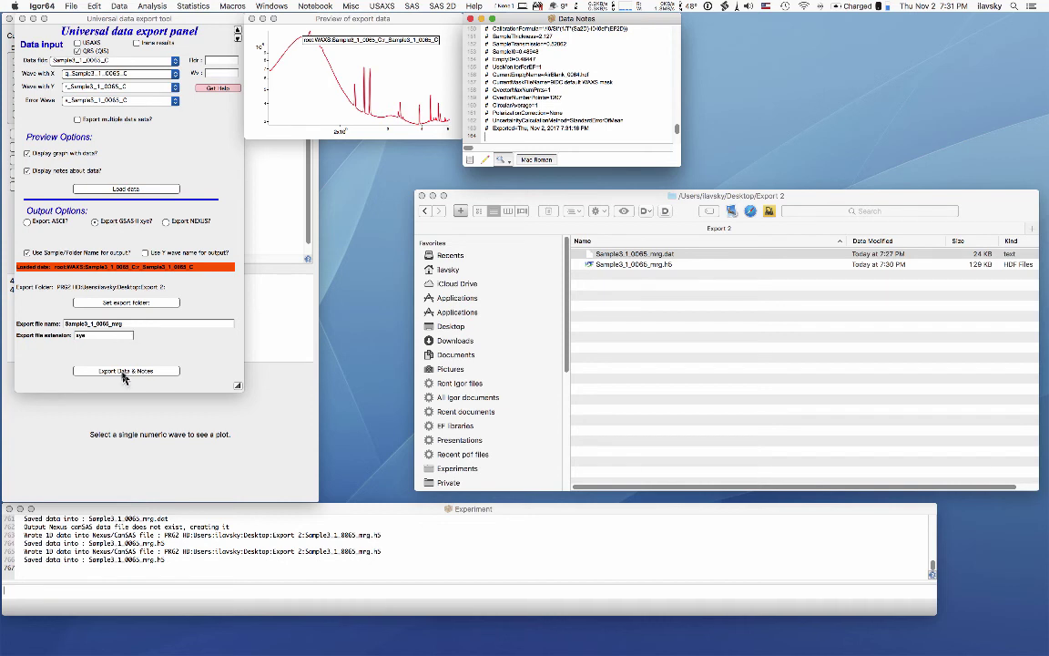
click(130, 323)
key(Return)
click(113, 370)
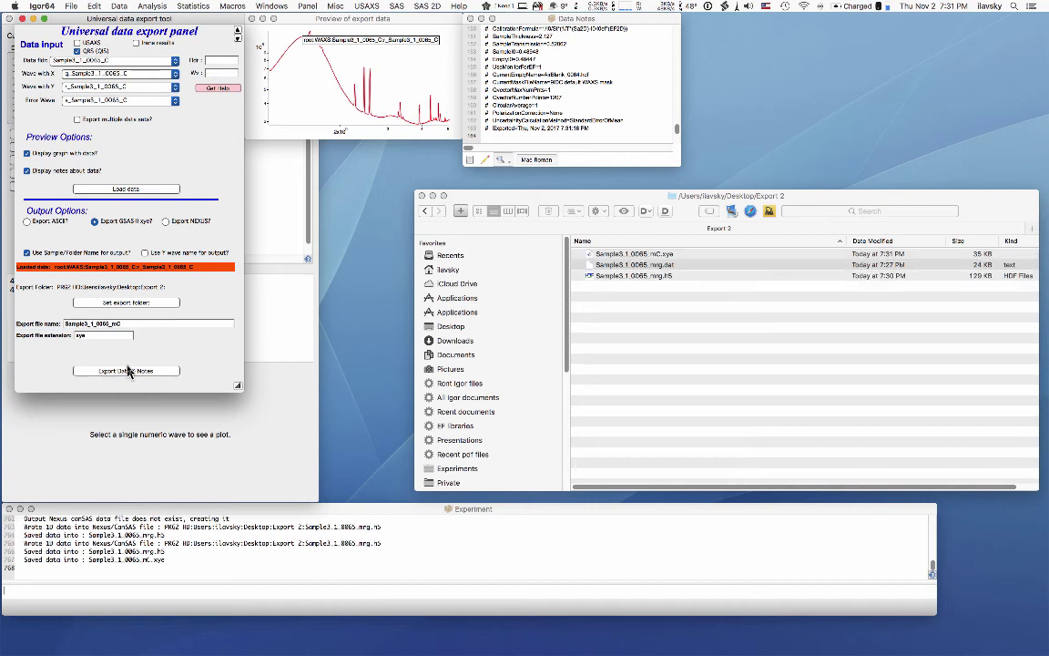
click(761, 266)
click(661, 256)
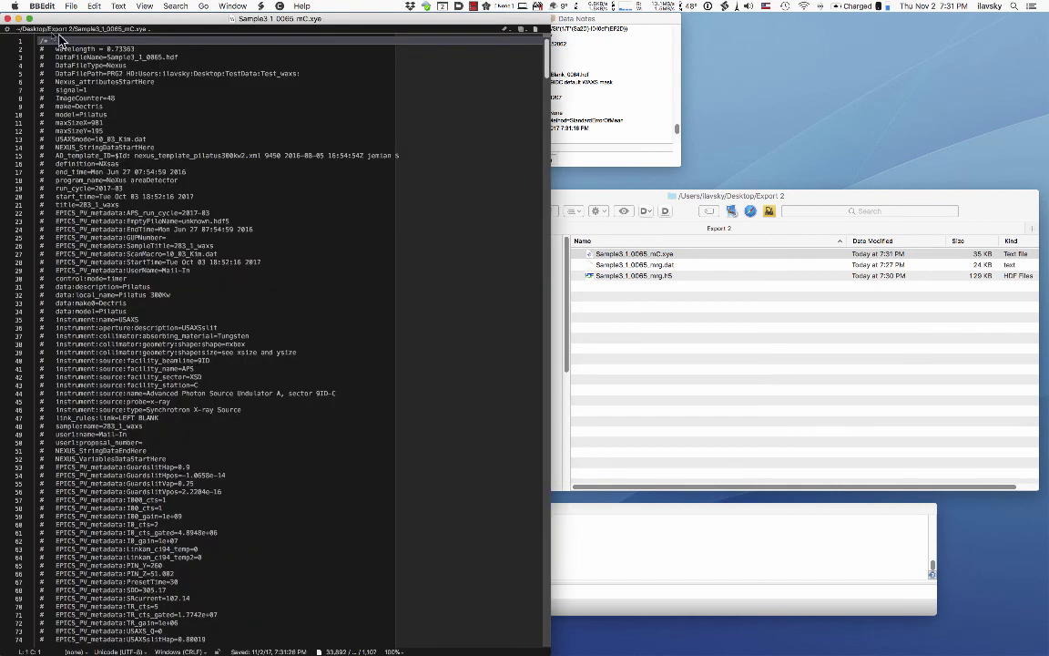
drag(42, 41, 103, 369)
scroll(103, 370, down, 10)
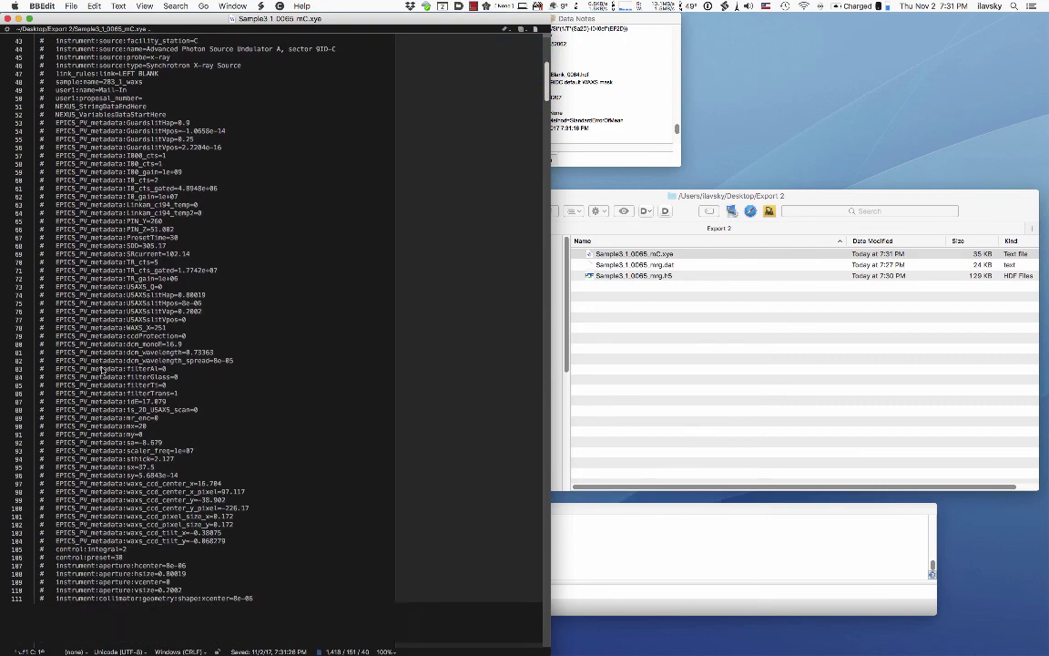
scroll(105, 373, down, 4)
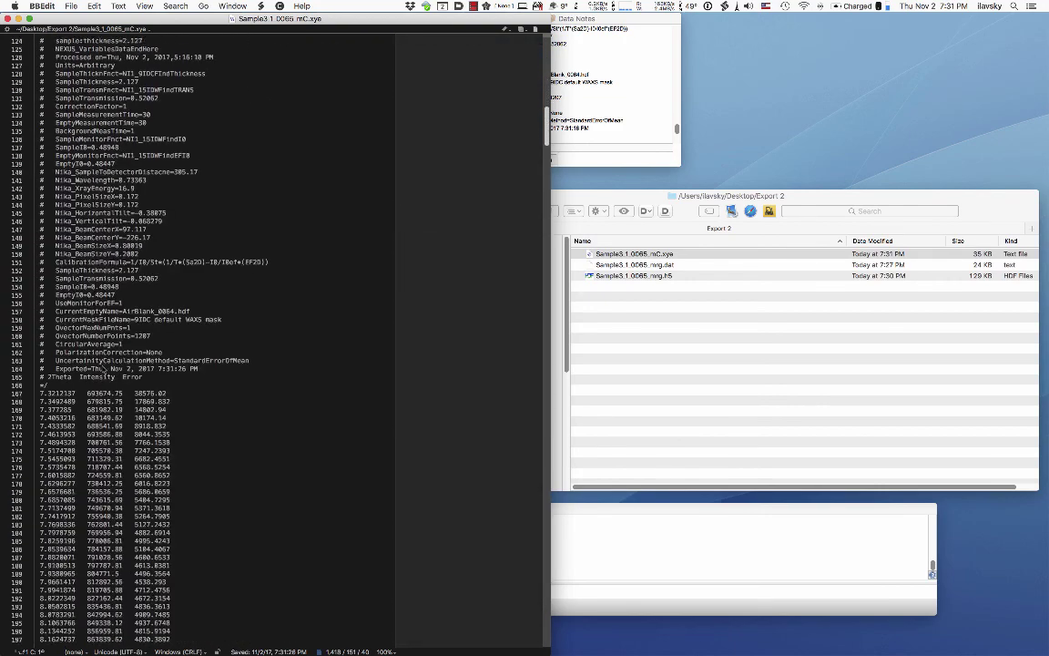
drag(53, 374, 166, 387)
click(41, 386)
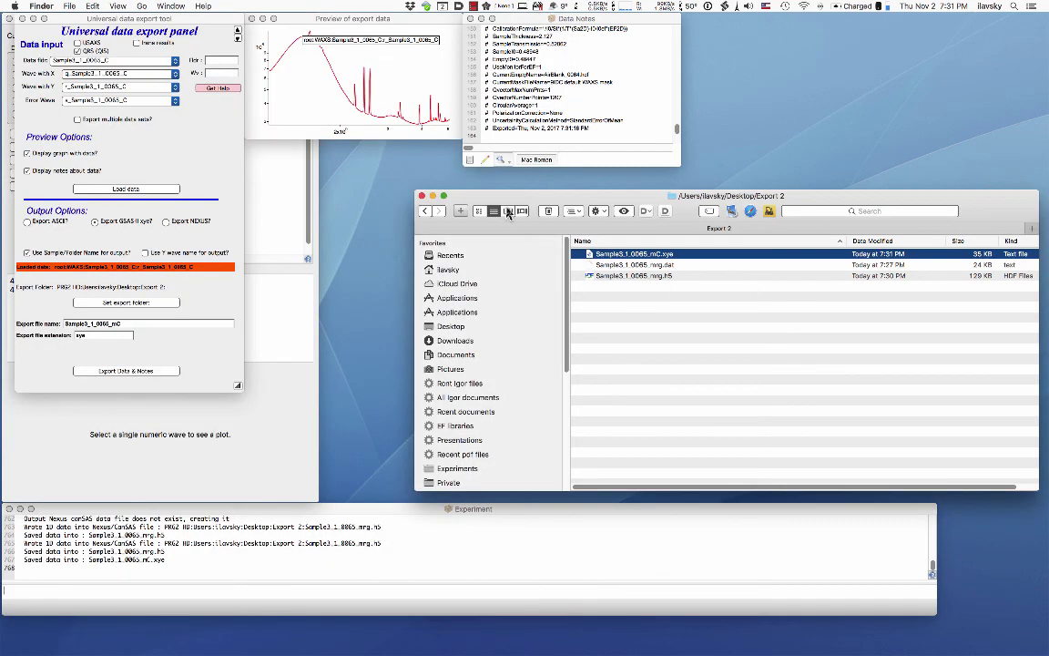
Step: Reposition the Export 2 Finder window and set the export panel's output format back to ASCII
click(455, 188)
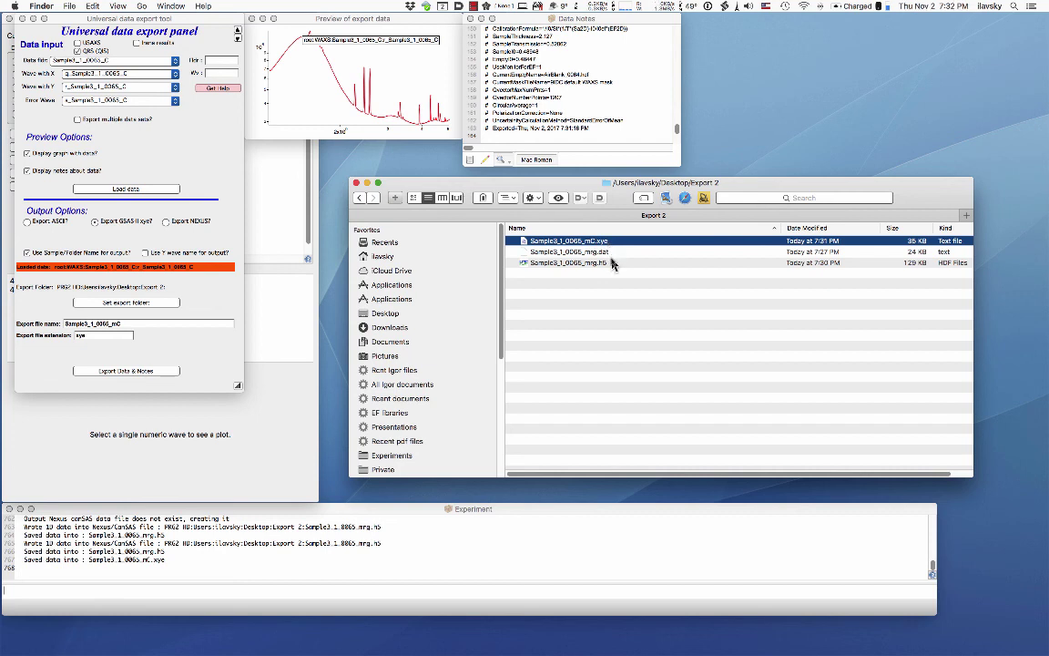
drag(576, 184, 590, 196)
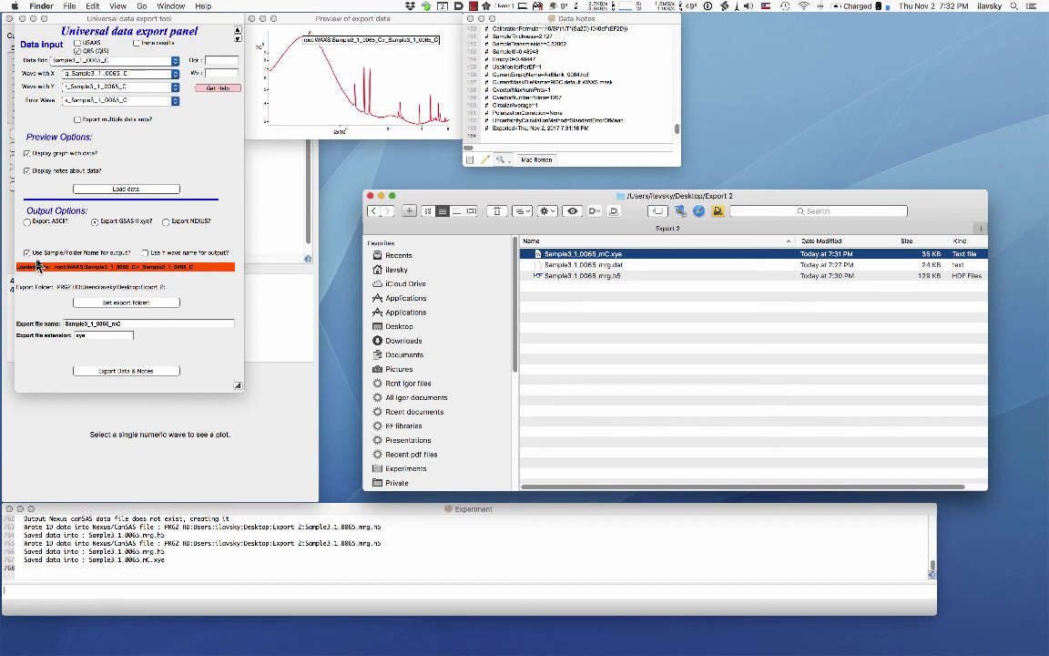
click(37, 202)
click(28, 221)
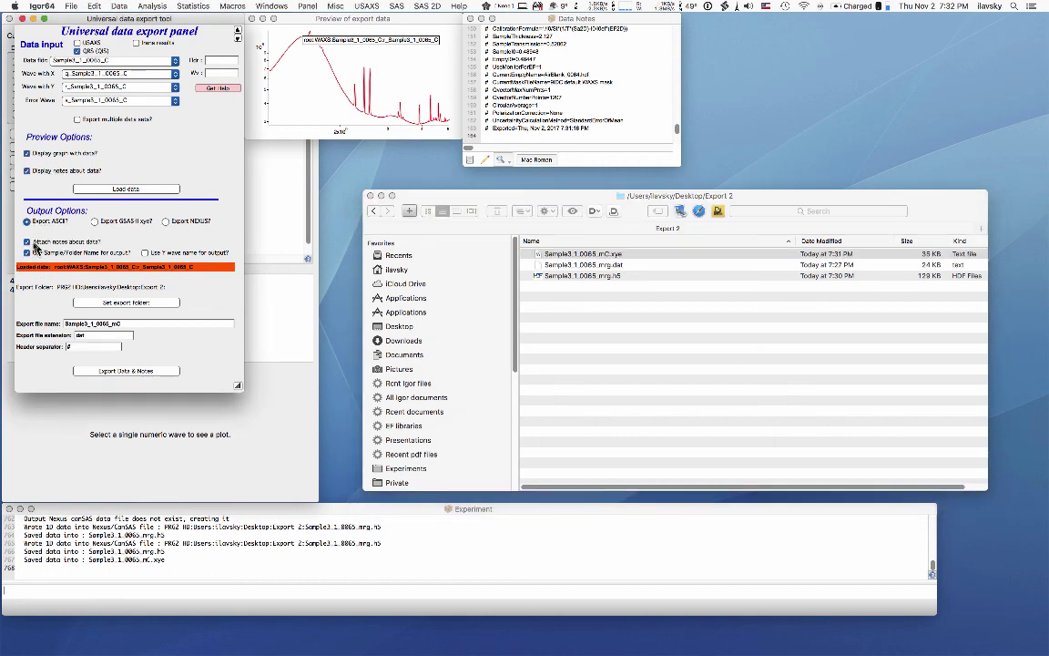